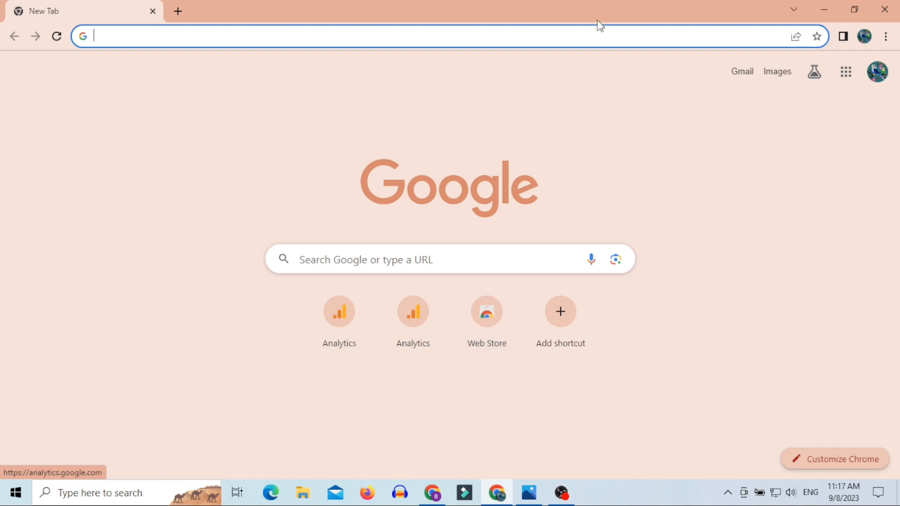
left_click(876, 74)
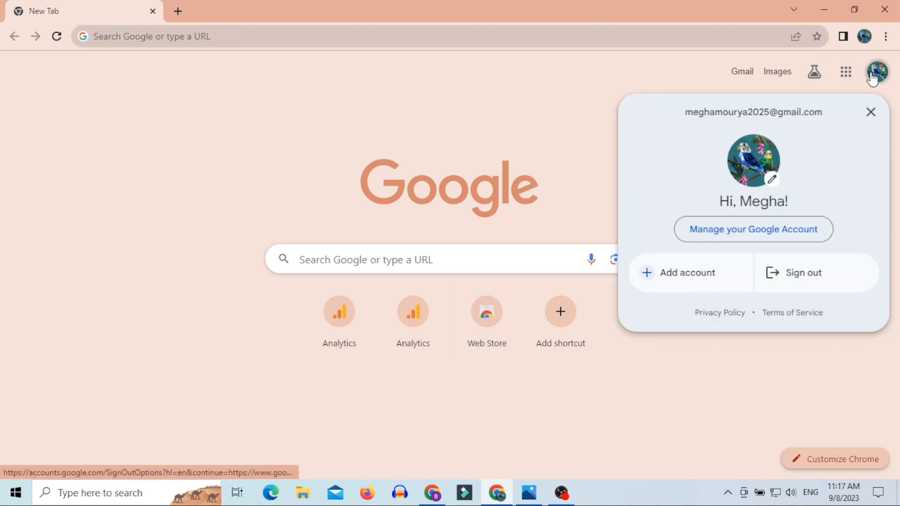
left_click_drag(681, 113, 805, 110)
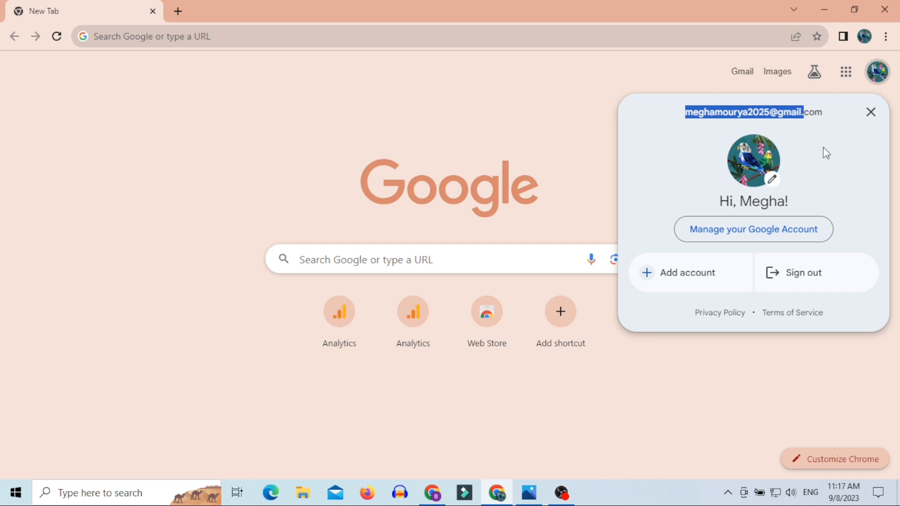
left_click(573, 104)
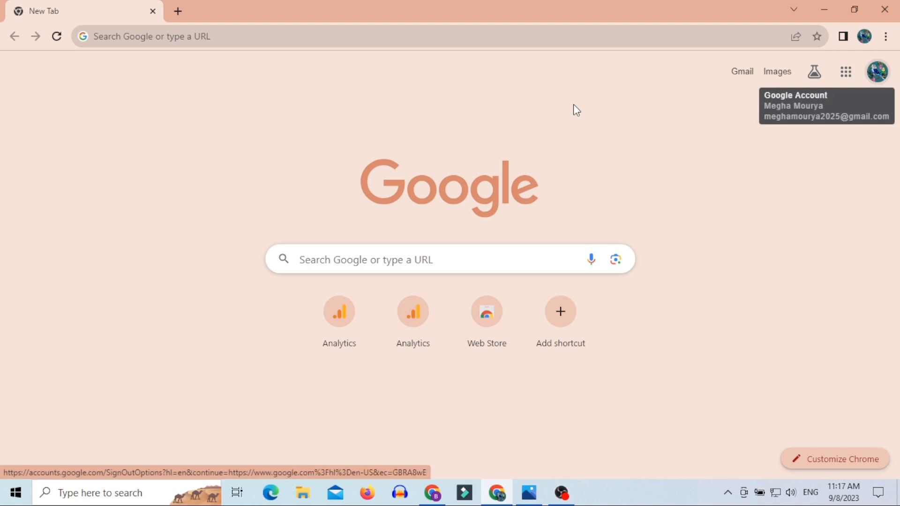
left_click(231, 36)
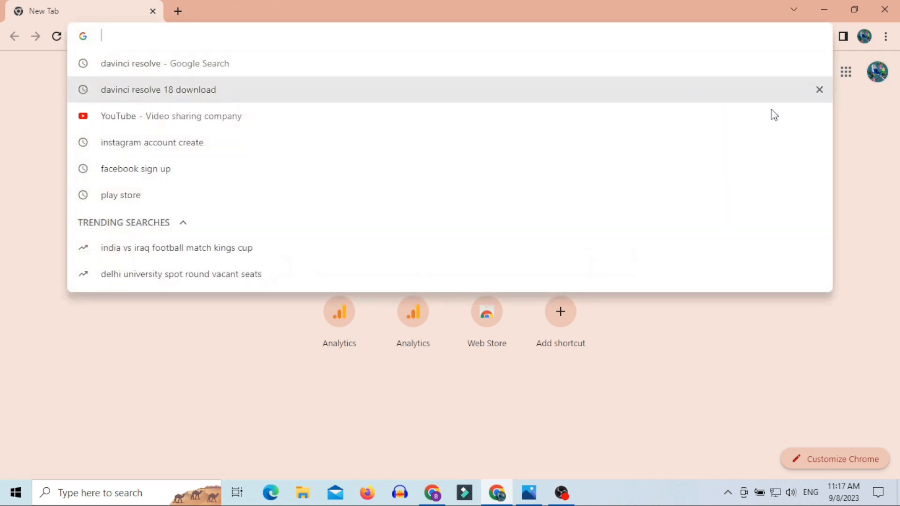
left_click(874, 184)
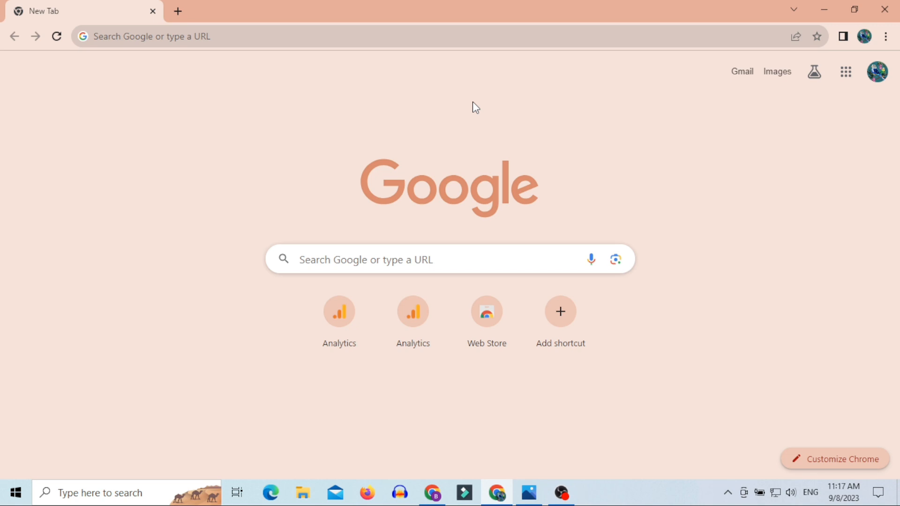
left_click(363, 35)
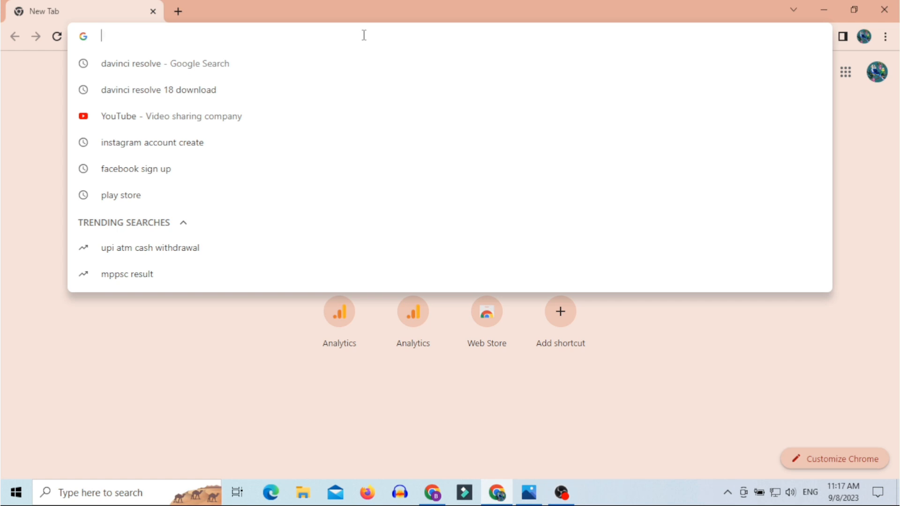
Step: Search Google for 'adsense login', open the AdSense sign-in result, and sign in with the Google account
type("adsense")
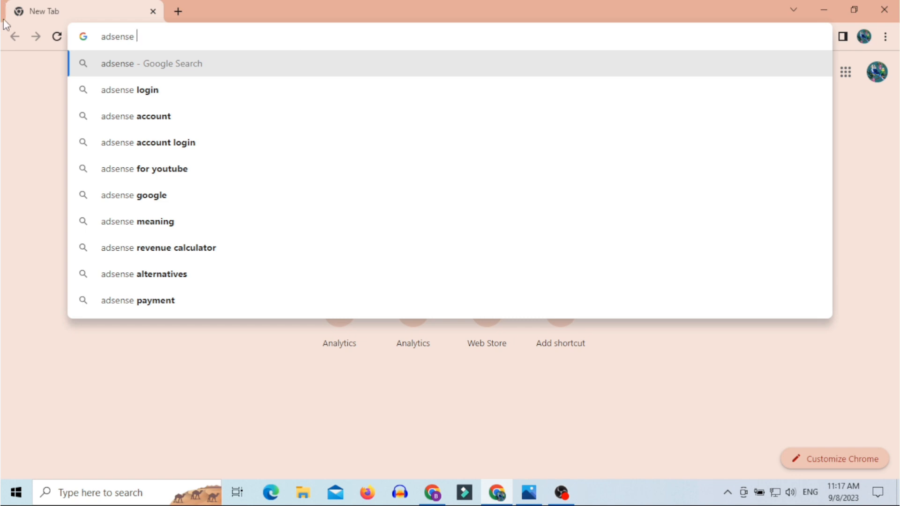
left_click(120, 90)
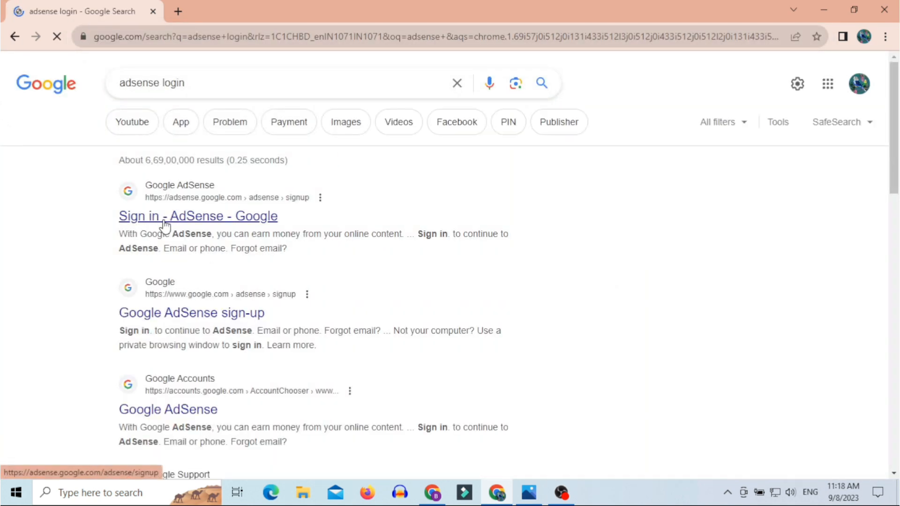
left_click(209, 227)
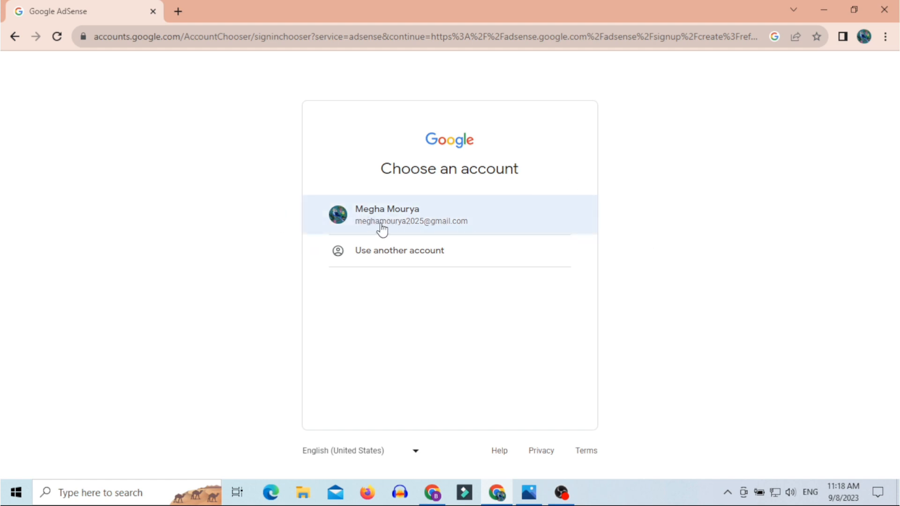
left_click(404, 226)
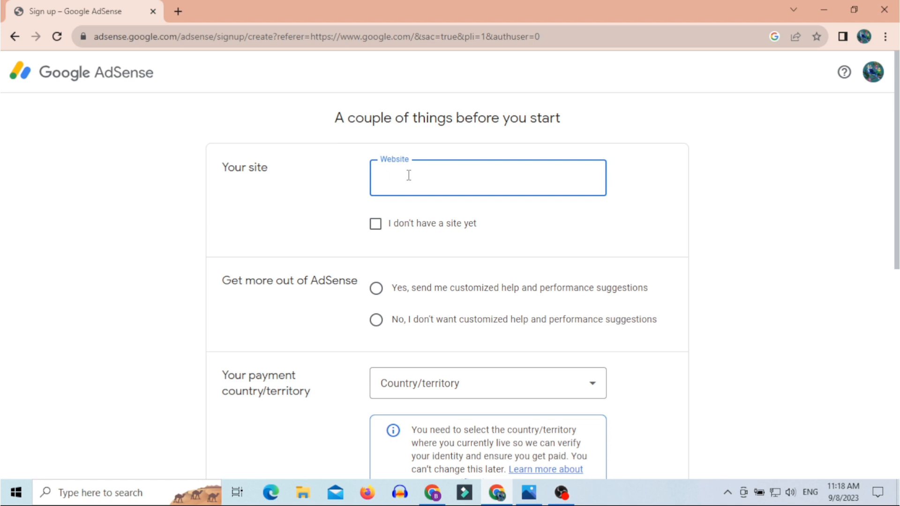
Step: Enter penchresortbooking.com as the website and opt in to customized help and performance suggestions
type("penchresortbooking.com")
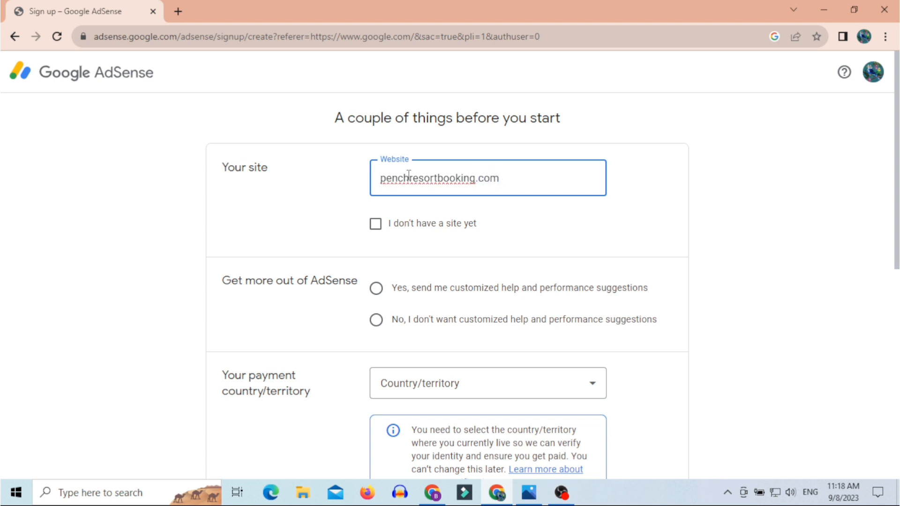
left_click(520, 234)
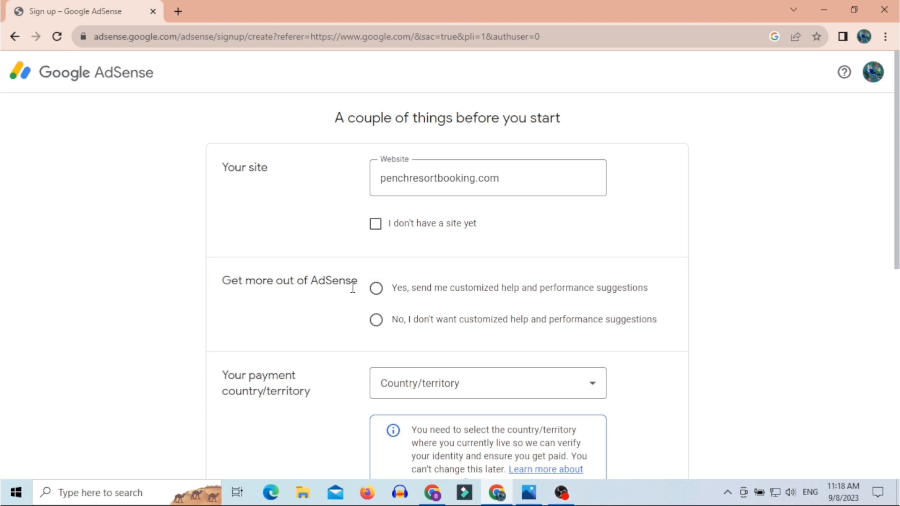
left_click(380, 293)
left_click_drag(481, 288, 644, 289)
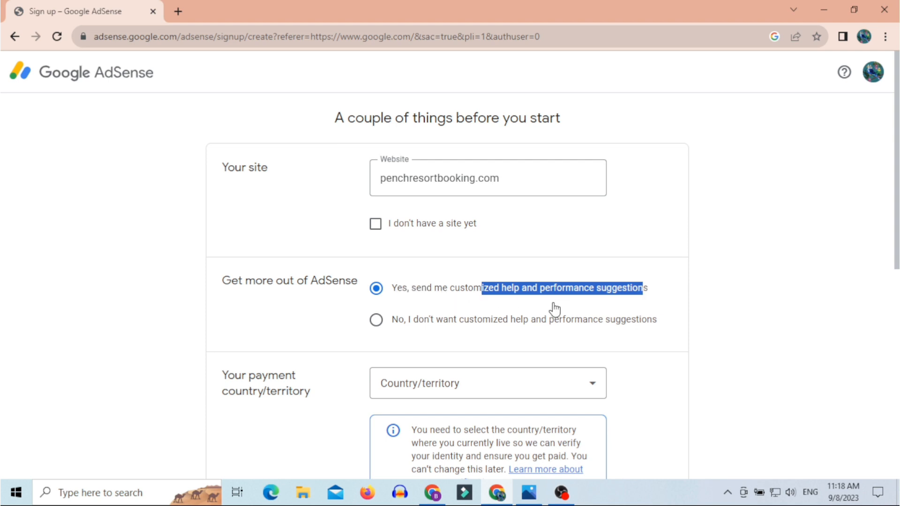
Step: Choose India as the payment country/territory
scroll(551, 307, "down", 1)
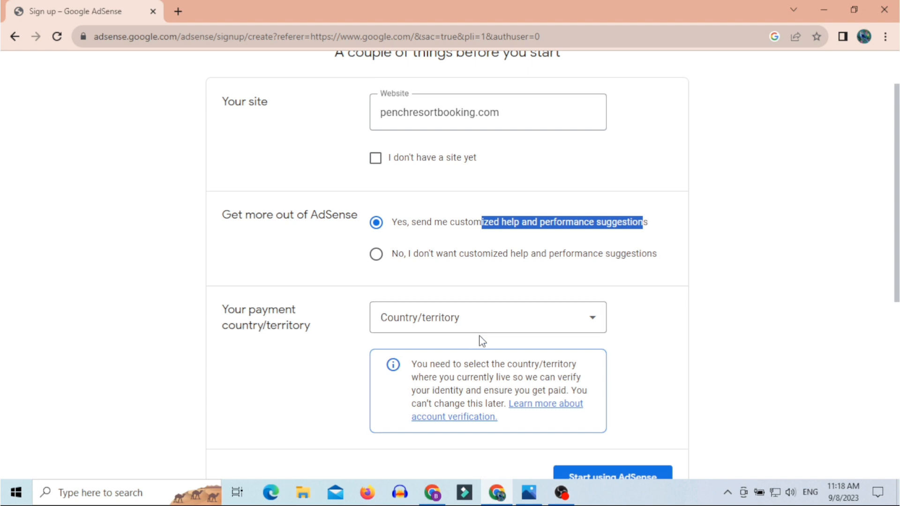
left_click(493, 326)
left_click(493, 327)
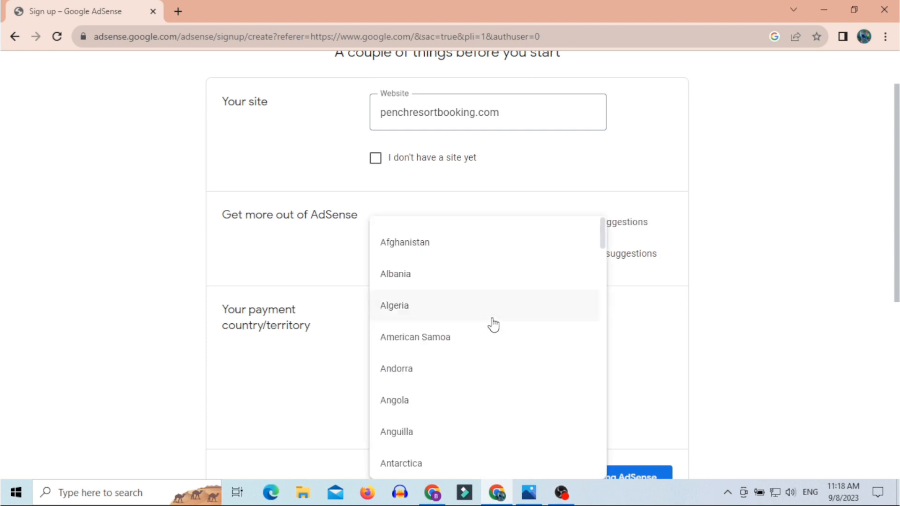
type("in")
scroll(492, 324, "down", 3)
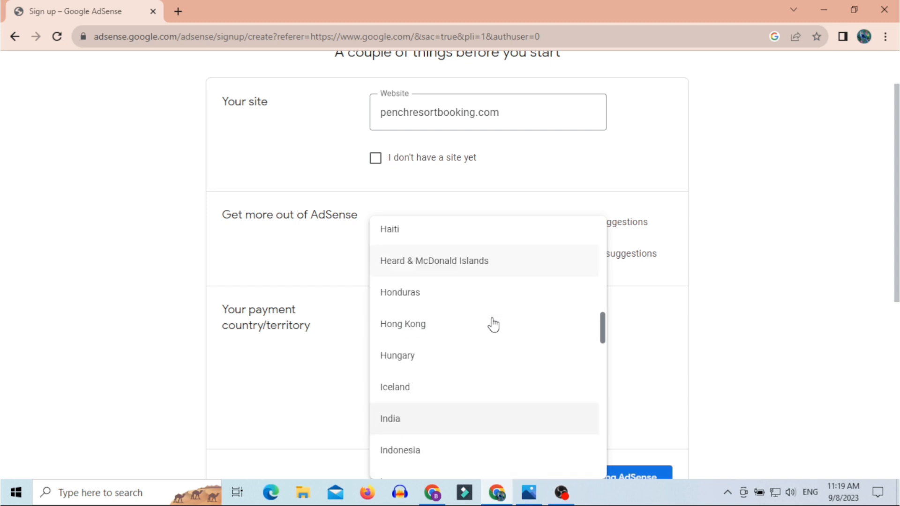
left_click(447, 333)
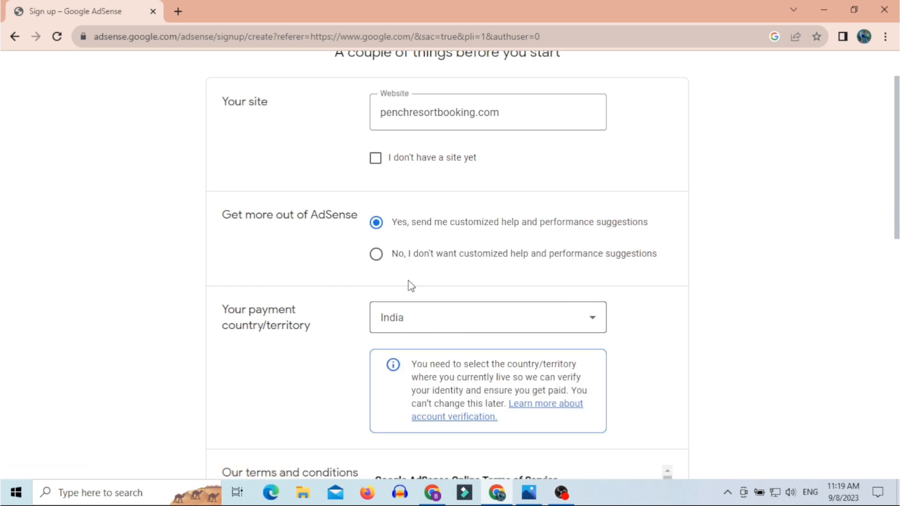
Step: Accept the AdSense terms and conditions and create the account with Start using AdSense
scroll(521, 294, "down", 3)
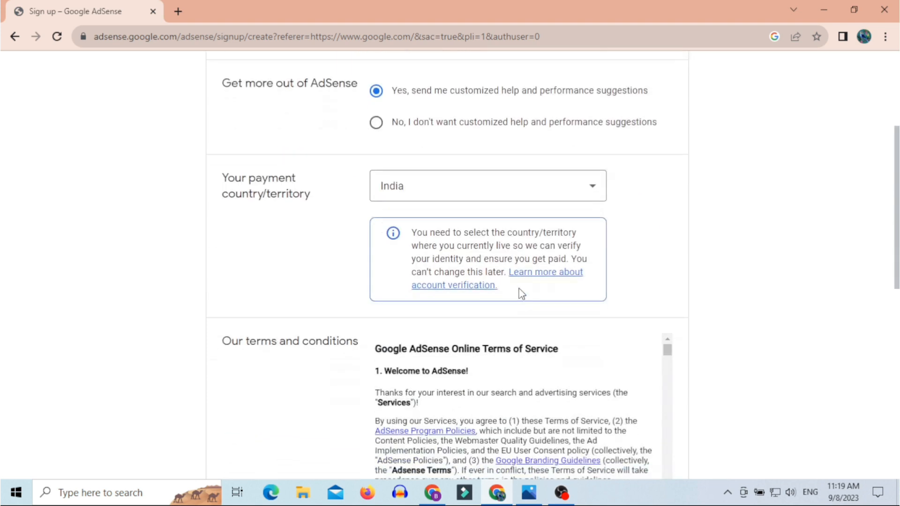
scroll(542, 321, "down", 3)
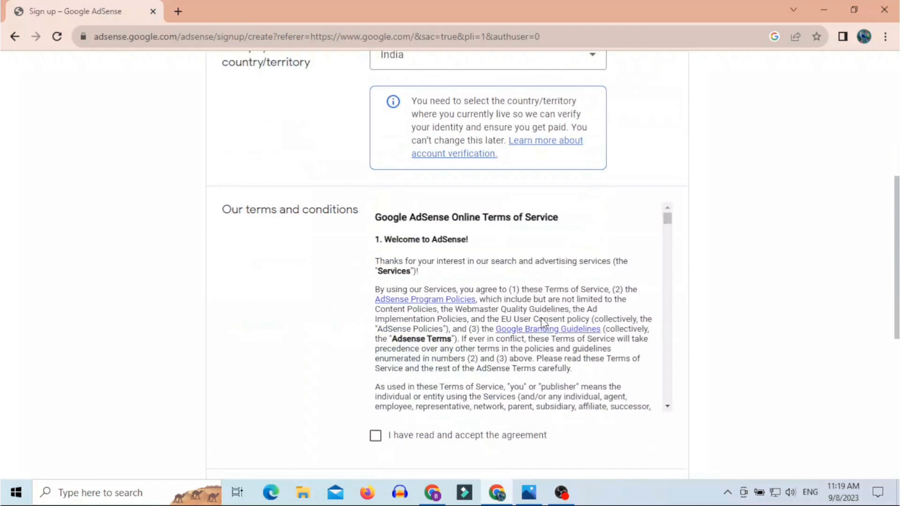
scroll(431, 410, "down", 2)
left_click(378, 437)
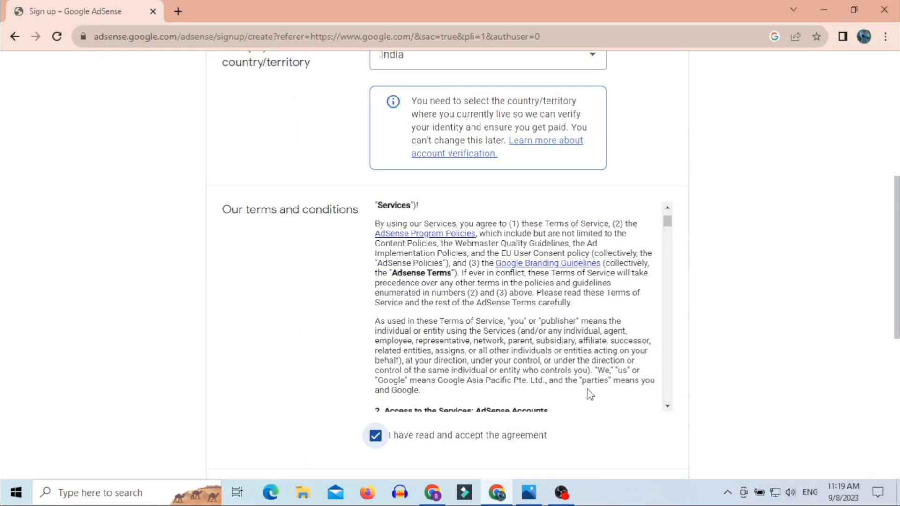
scroll(588, 393, "down", 5)
scroll(590, 395, "down", 5)
scroll(741, 387, "down", 6)
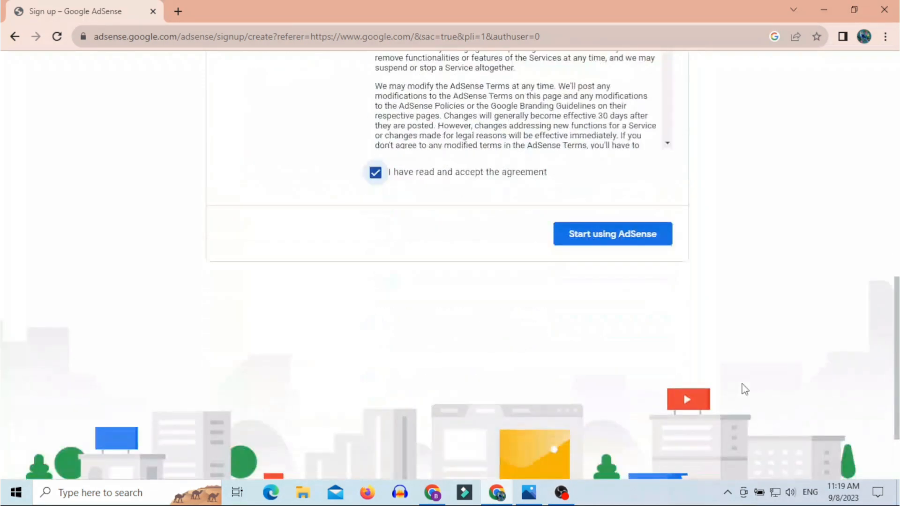
left_click(593, 248)
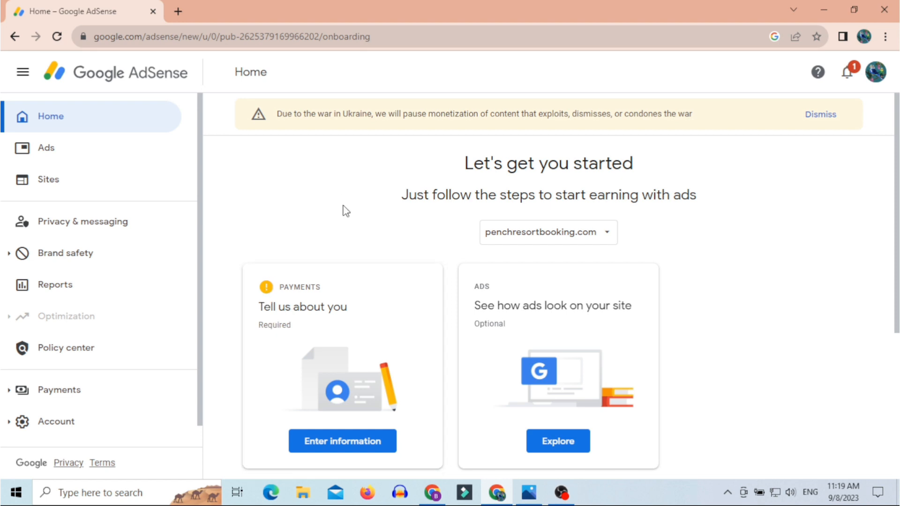
scroll(343, 206, "down", 1)
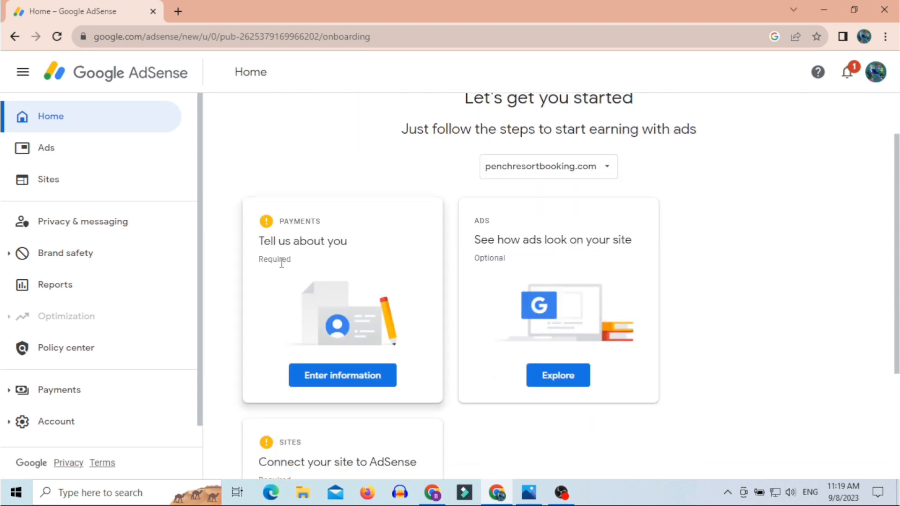
left_click_drag(260, 260, 323, 267)
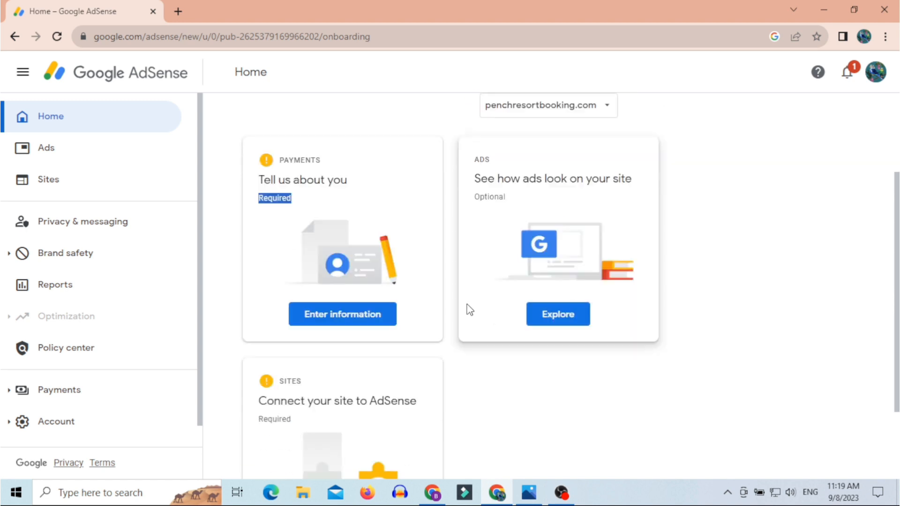
scroll(468, 308, "down", 2)
scroll(514, 347, "down", 1)
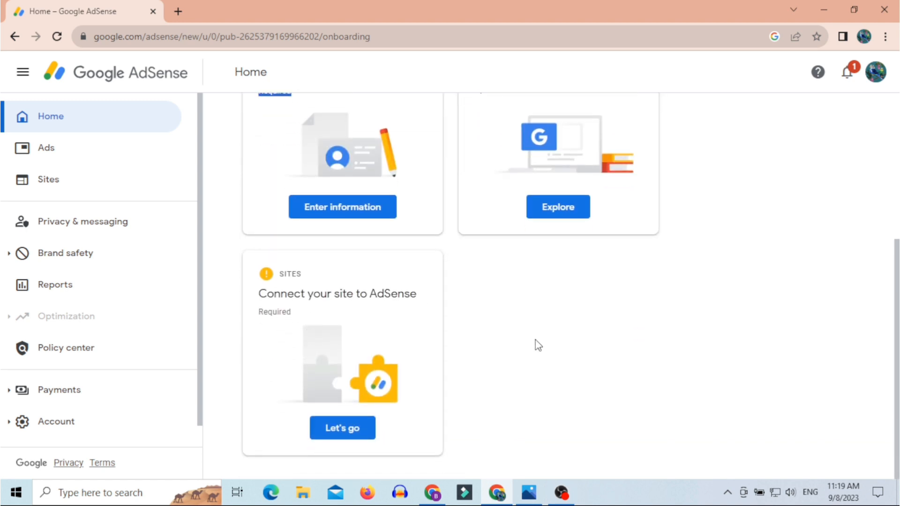
scroll(535, 343, "up", 4)
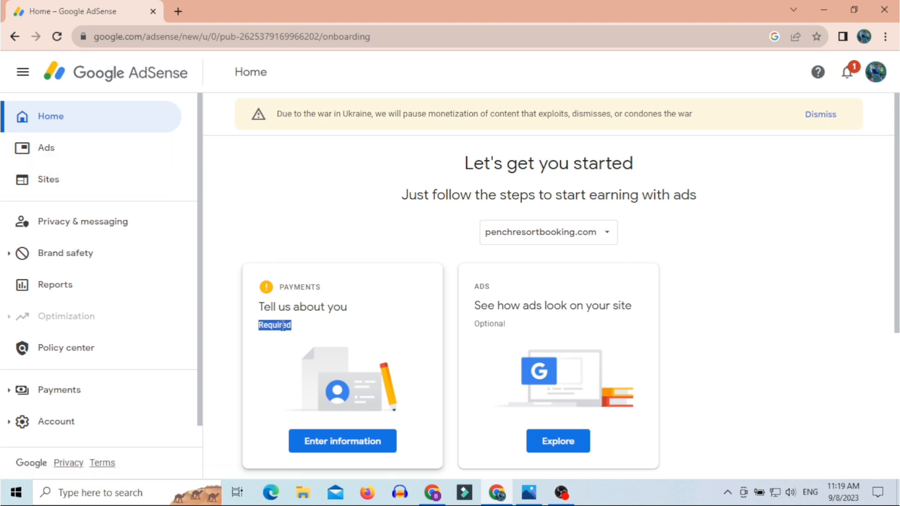
Step: Open the payments customer information form from the 'Tell us about you' card
left_click(334, 450)
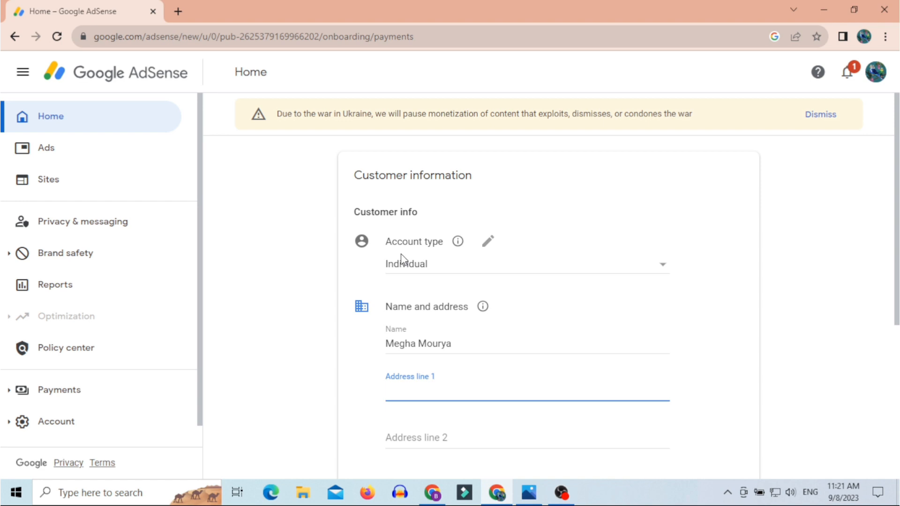
Step: Keep the account type as Individual and replace the prefilled name with the payee's correctly capitalised full name
left_click(488, 248)
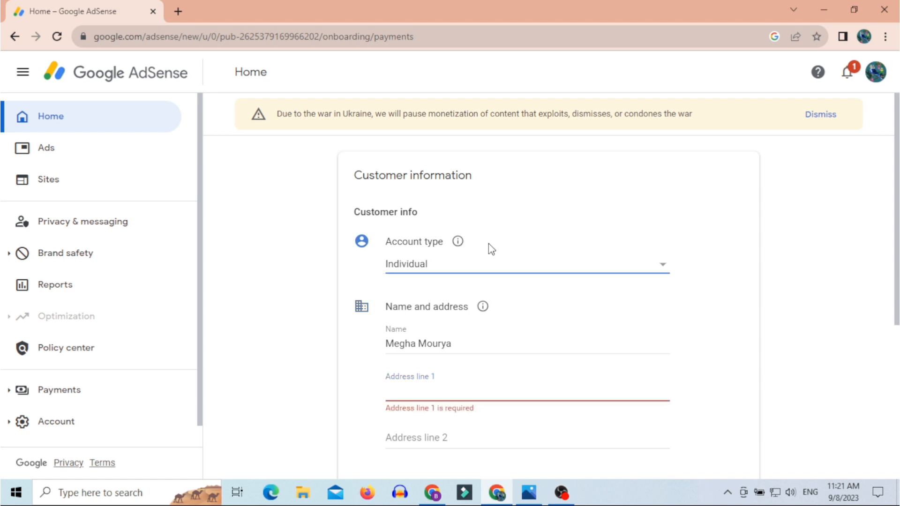
left_click(400, 267)
left_click(433, 266)
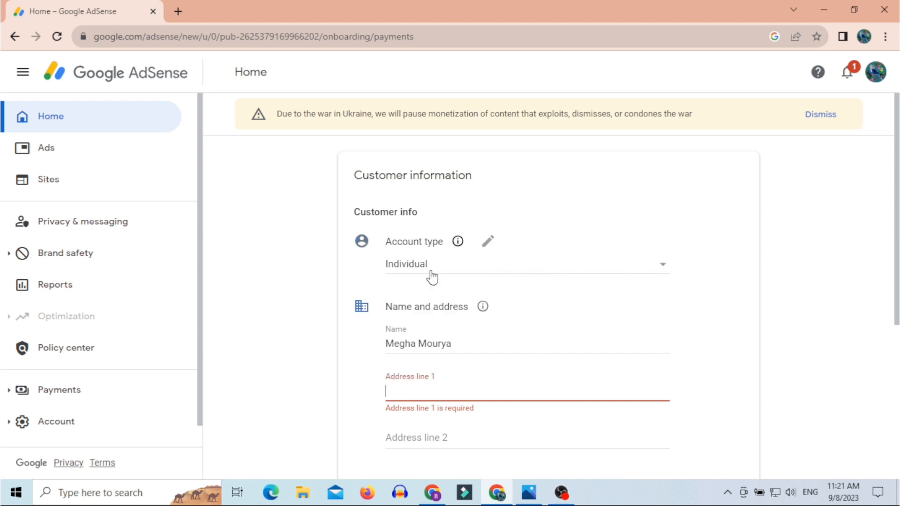
left_click_drag(474, 348, 356, 347)
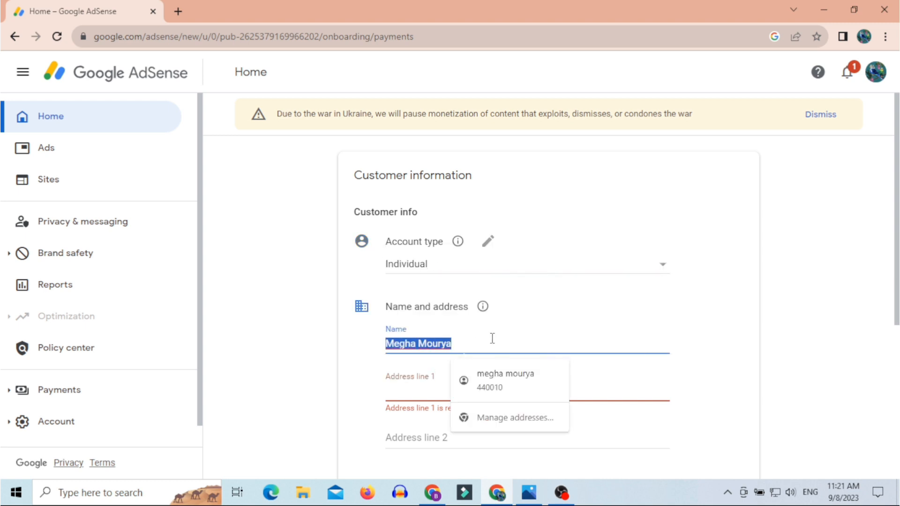
left_click(419, 346)
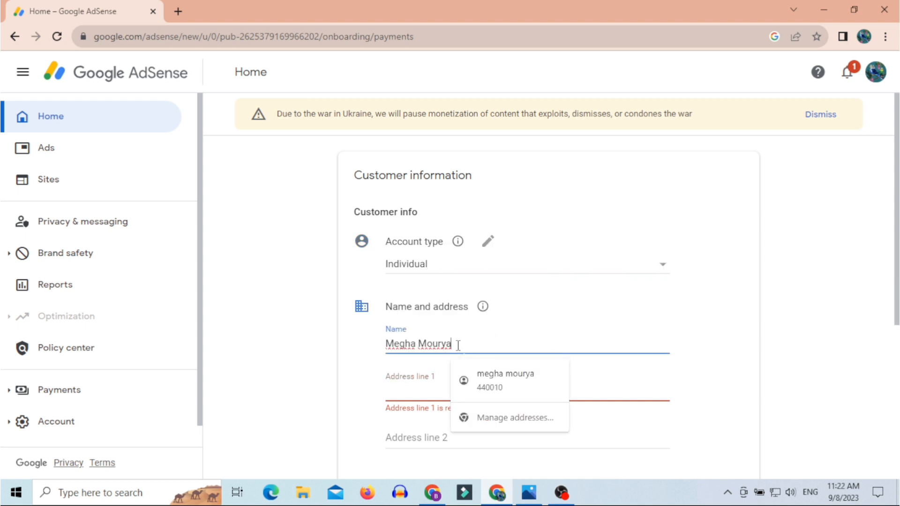
left_click_drag(458, 345, 385, 355)
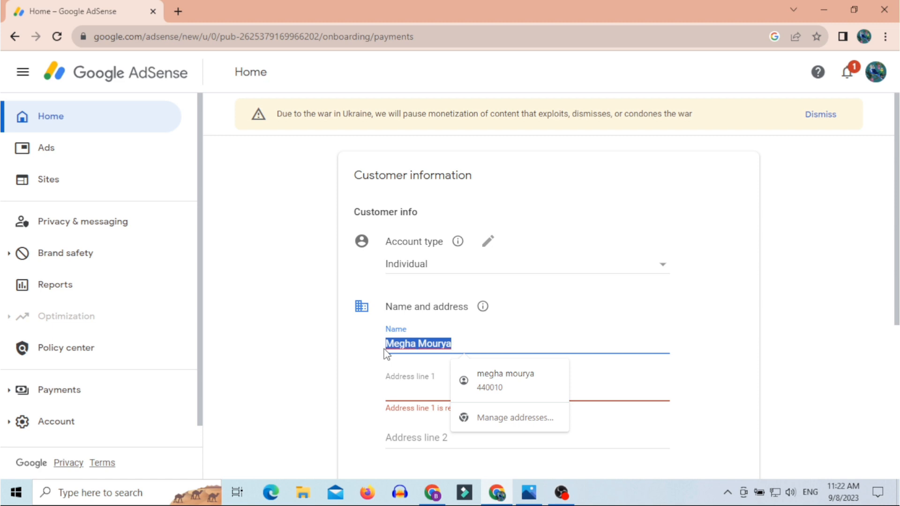
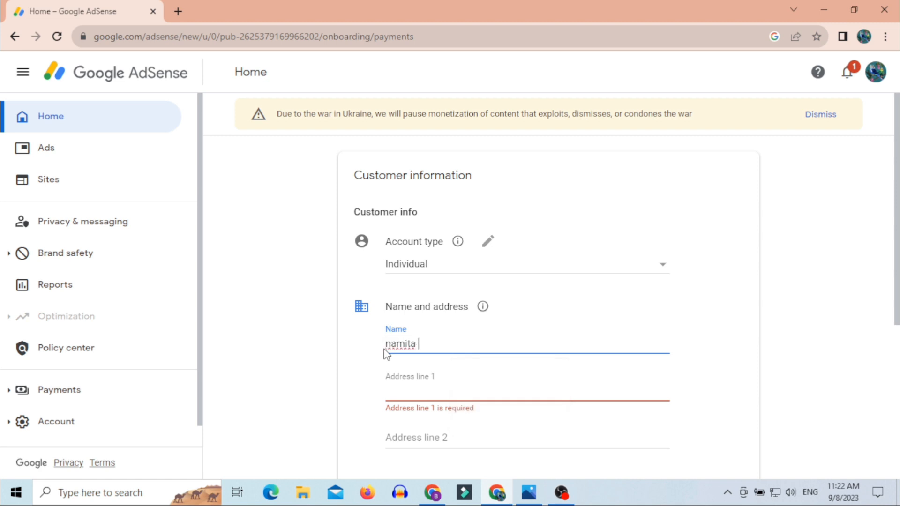
left_click(392, 345)
key("BackSpace")
type("N")
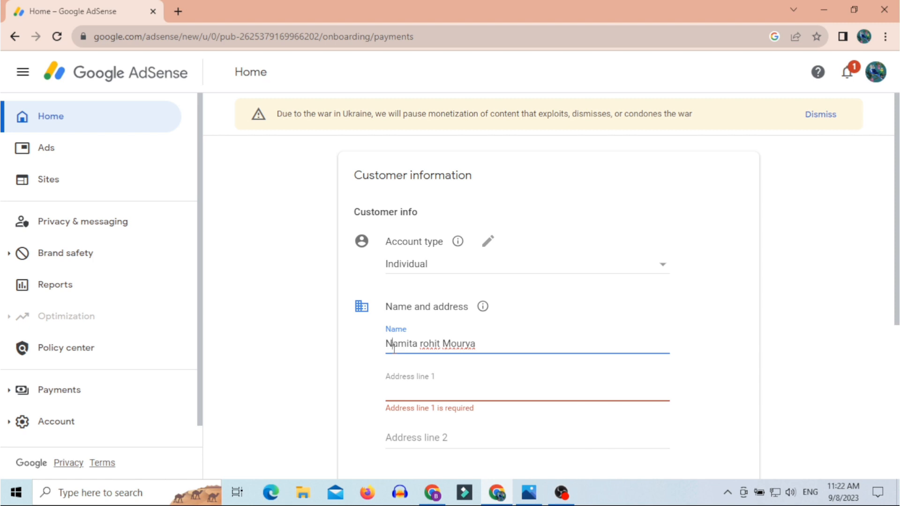
left_click_drag(437, 346, 419, 344)
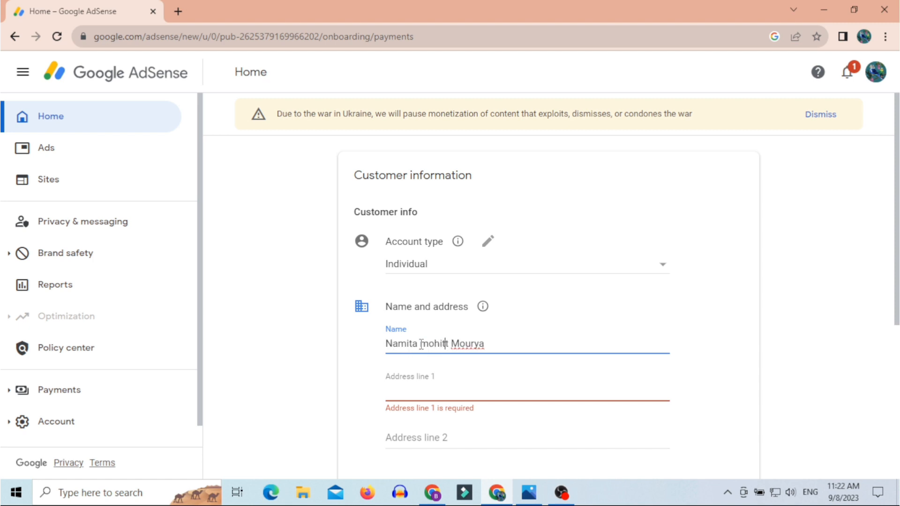
Step: Fill in the payee's address lines, city and postal code
left_click(433, 399)
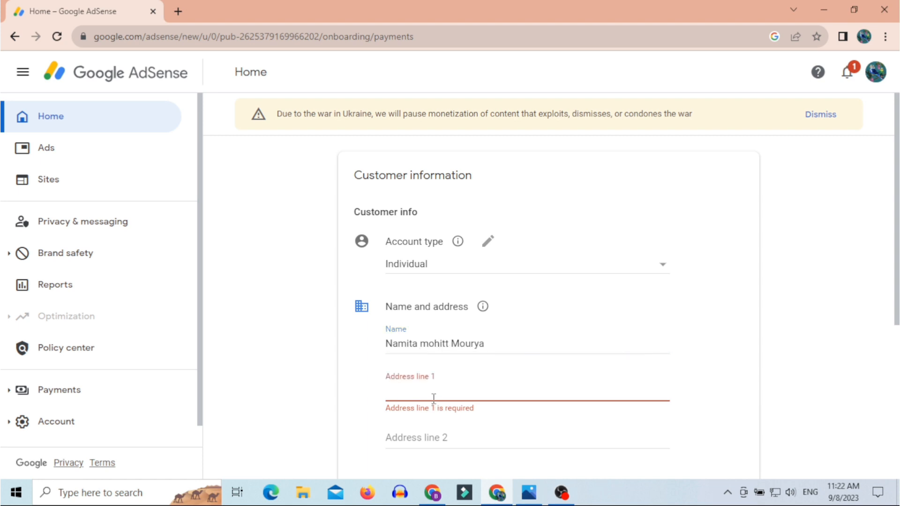
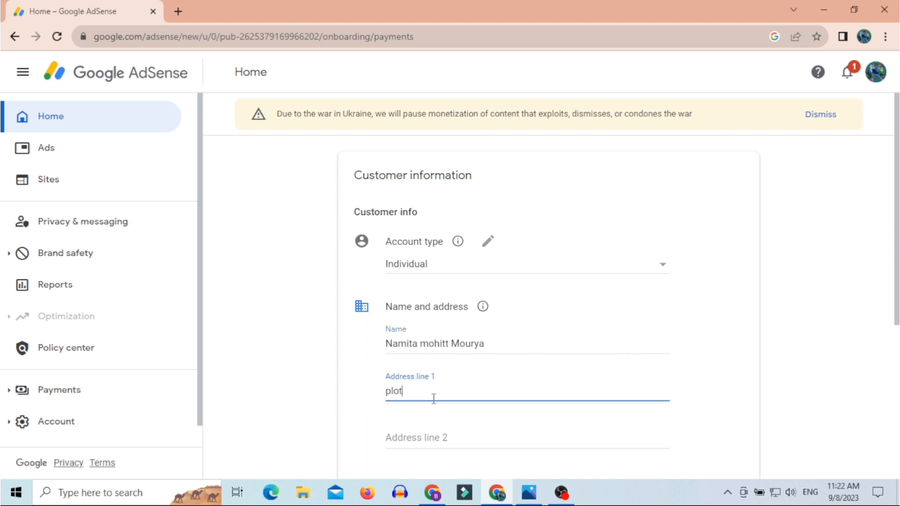
left_click(448, 343)
left_click(452, 389)
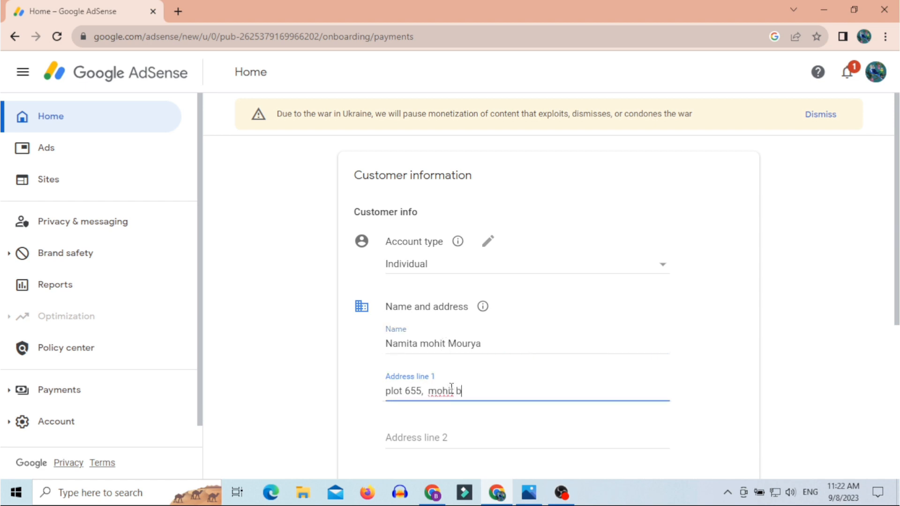
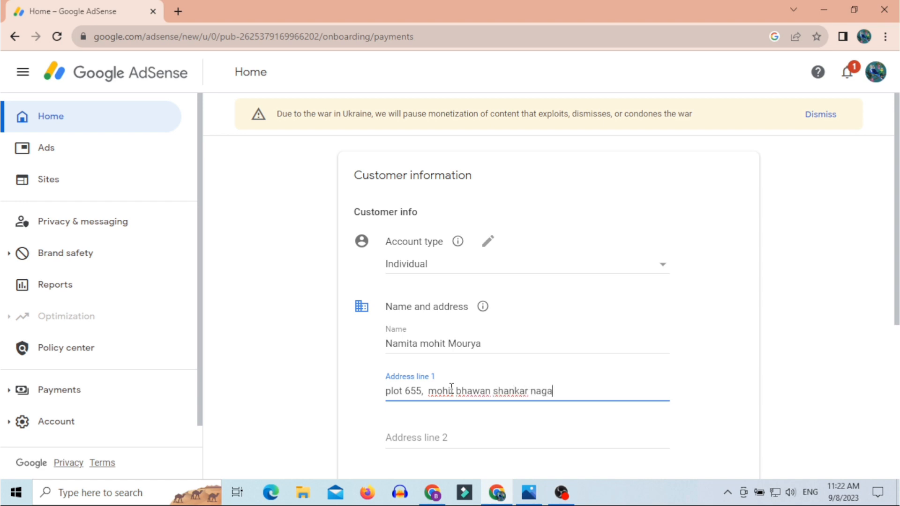
left_click(460, 428)
type("nagp")
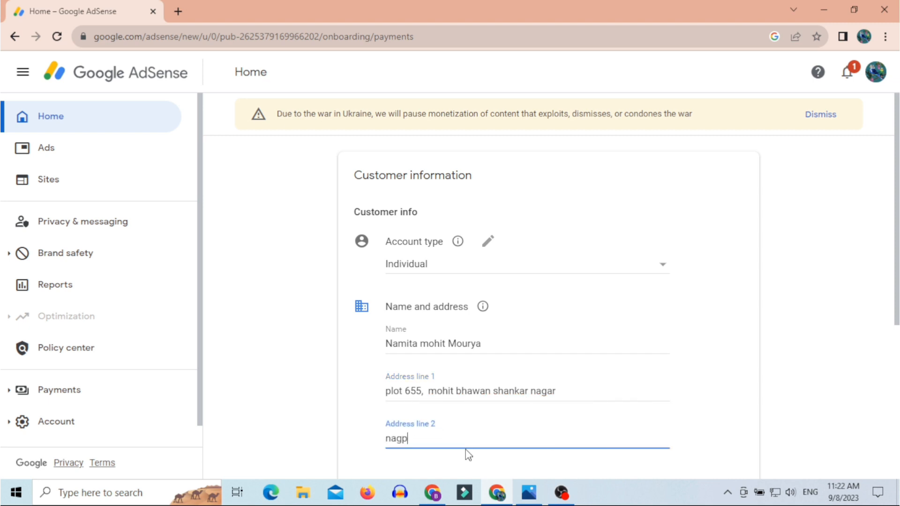
type("ur")
scroll(467, 464, "down", 3)
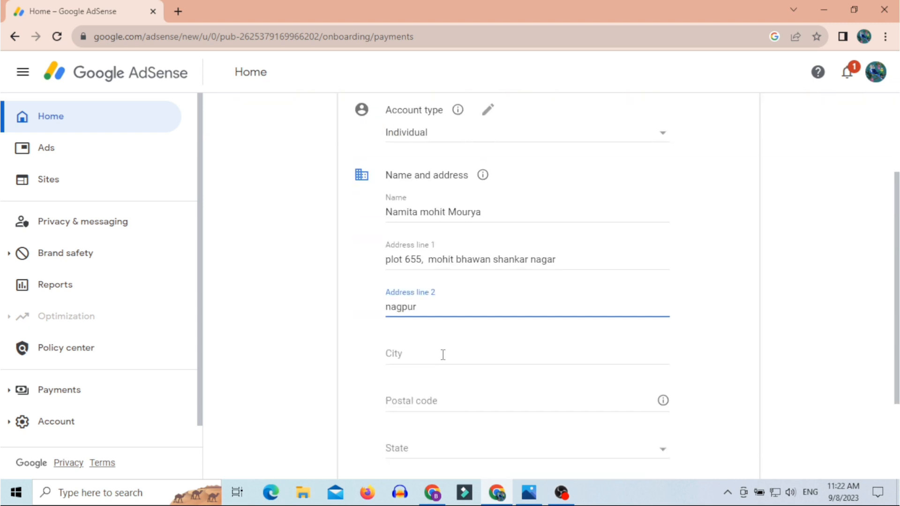
left_click(442, 355)
type("nagpur")
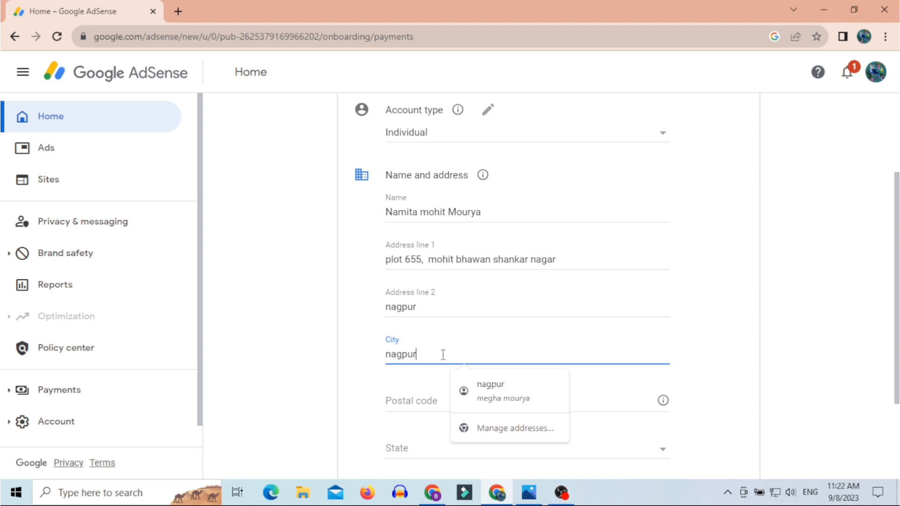
left_click(428, 399)
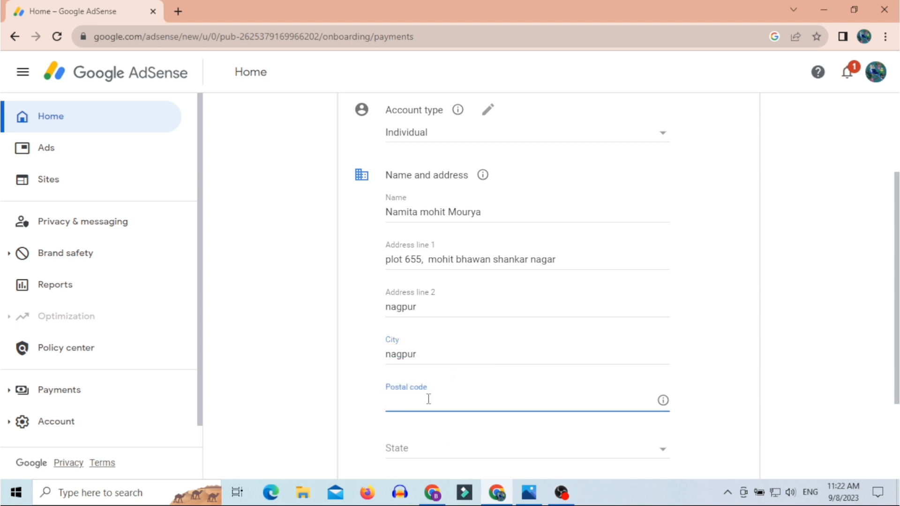
type("4400010")
Step: Select the state, remove the extra digit from the postal code, and submit the customer information
scroll(428, 400, "down", 3)
left_click(421, 324)
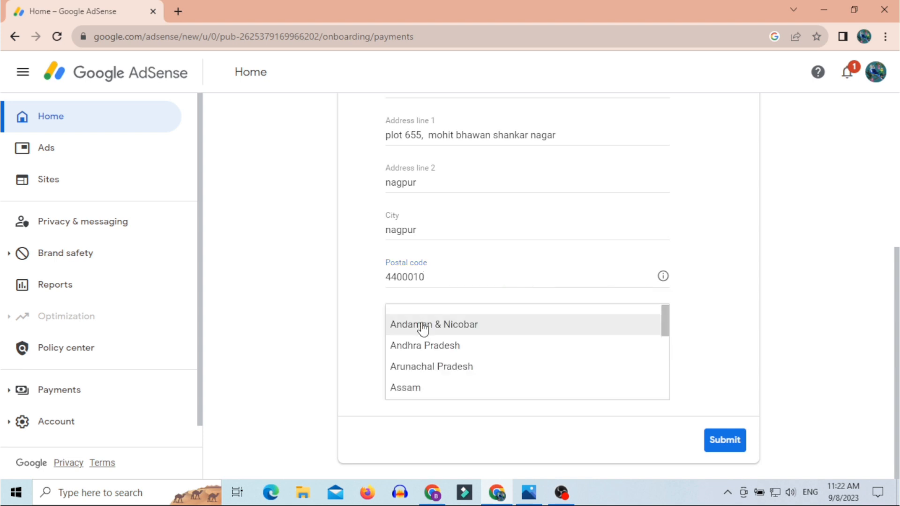
scroll(423, 328, "down", 7)
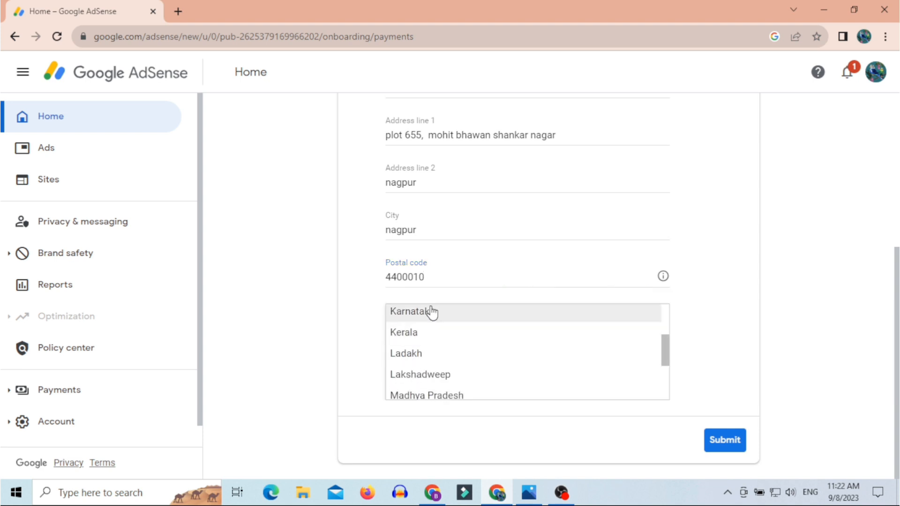
scroll(453, 389, "down", 3)
left_click(433, 353)
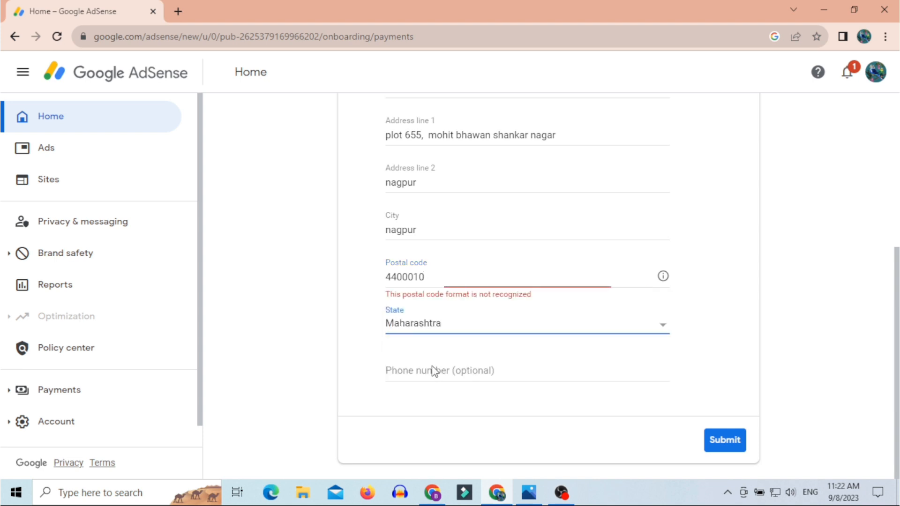
left_click(426, 371)
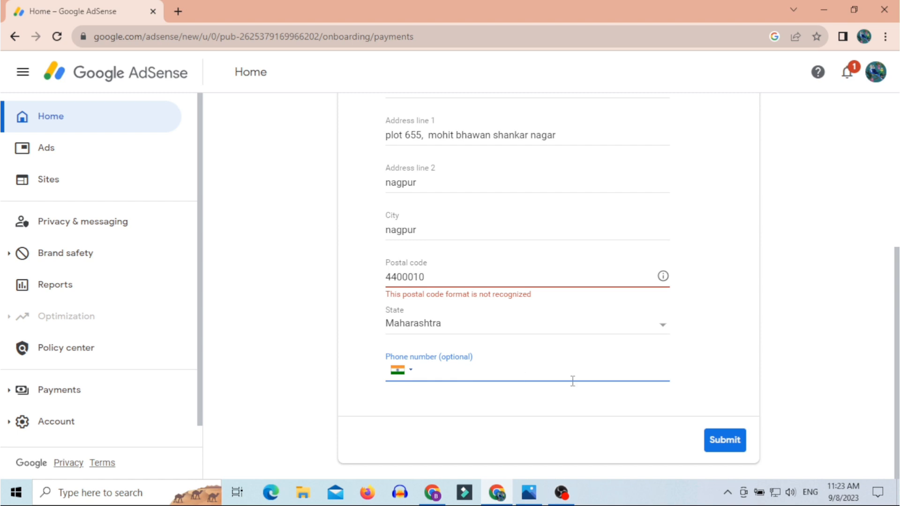
left_click(406, 280)
key("BackSpace")
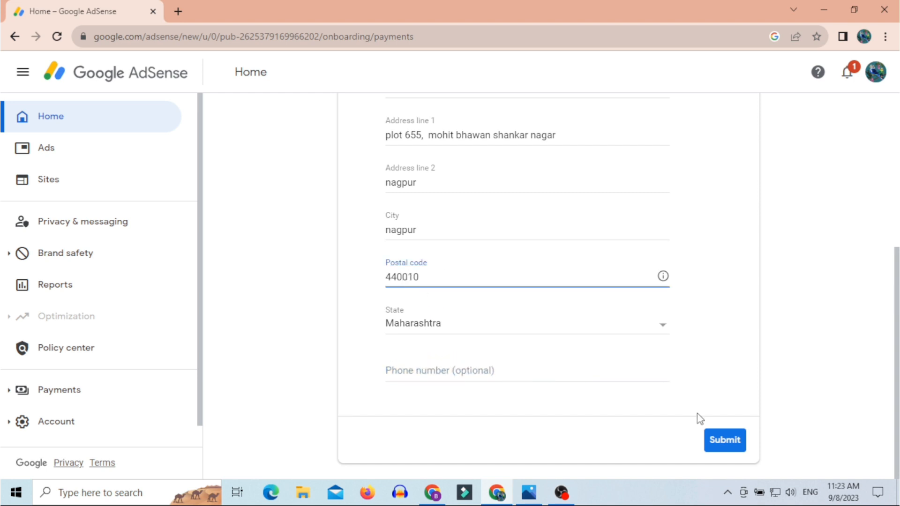
left_click(726, 443)
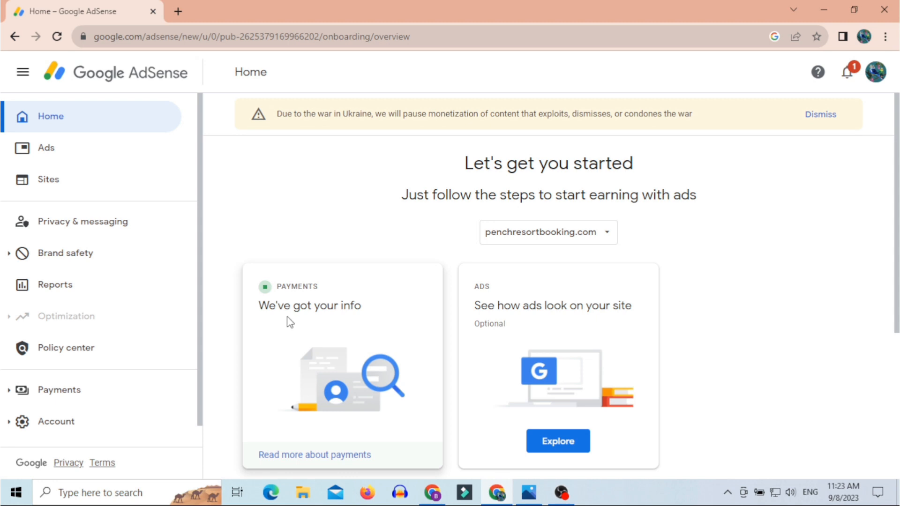
Step: Start connecting penchresortbooking.com and copy the AdSense code snippet
scroll(442, 320, "down", 1)
scroll(440, 319, "down", 4)
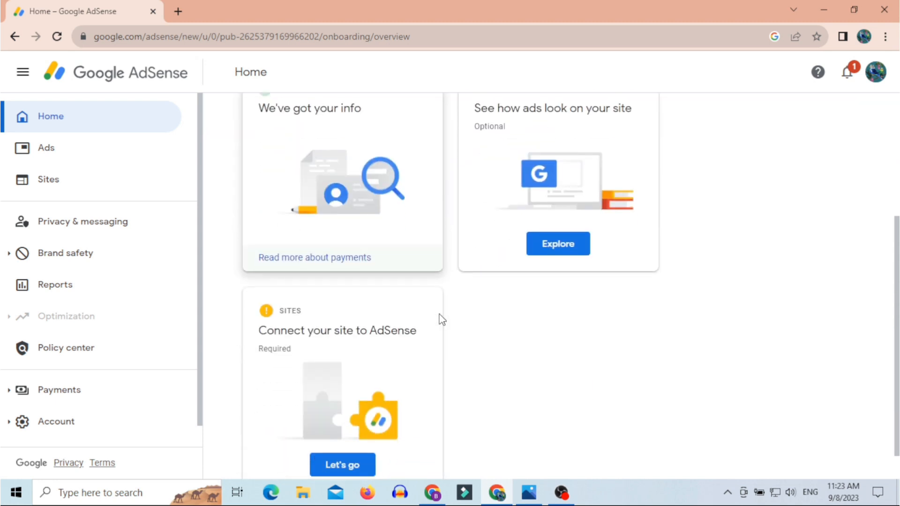
left_click(342, 428)
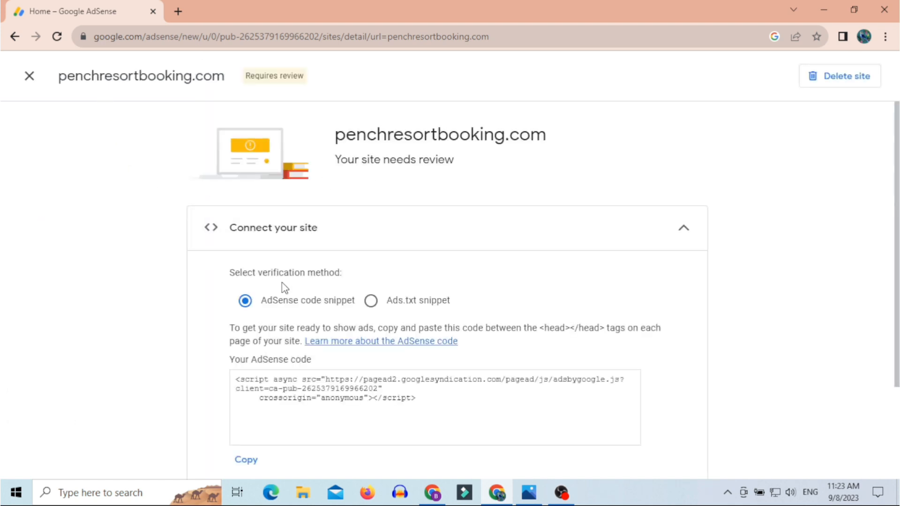
scroll(282, 283, "down", 2)
left_click_drag(236, 257, 455, 294)
left_click(247, 341)
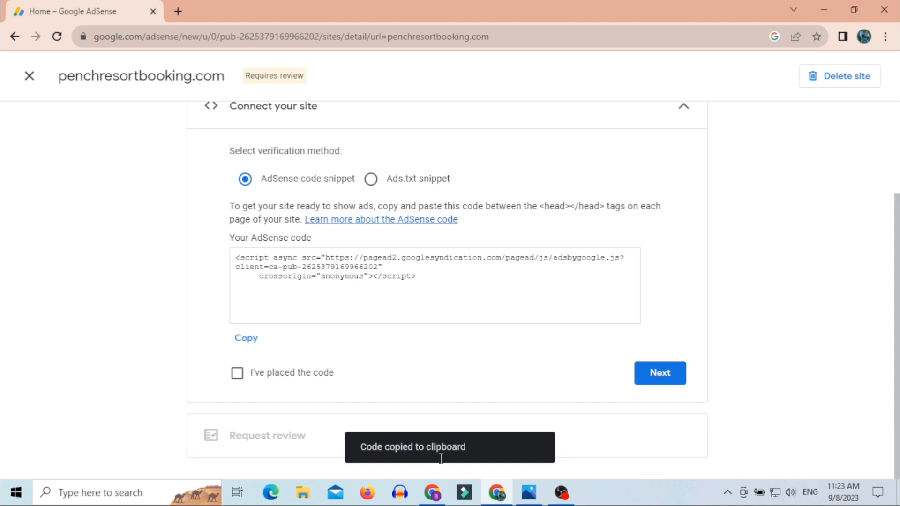
Step: Copy the AdSense snippet once more and bring up the WordPress dashboard window
left_click(432, 492)
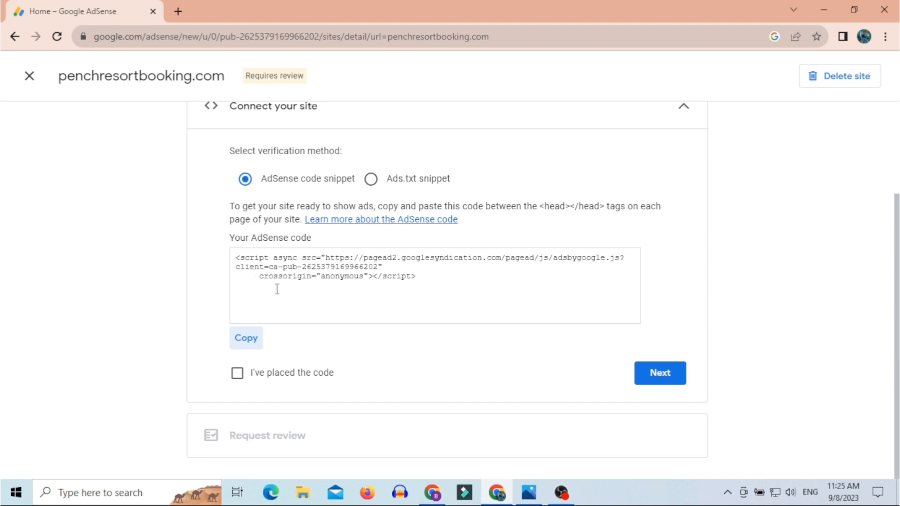
left_click(245, 343)
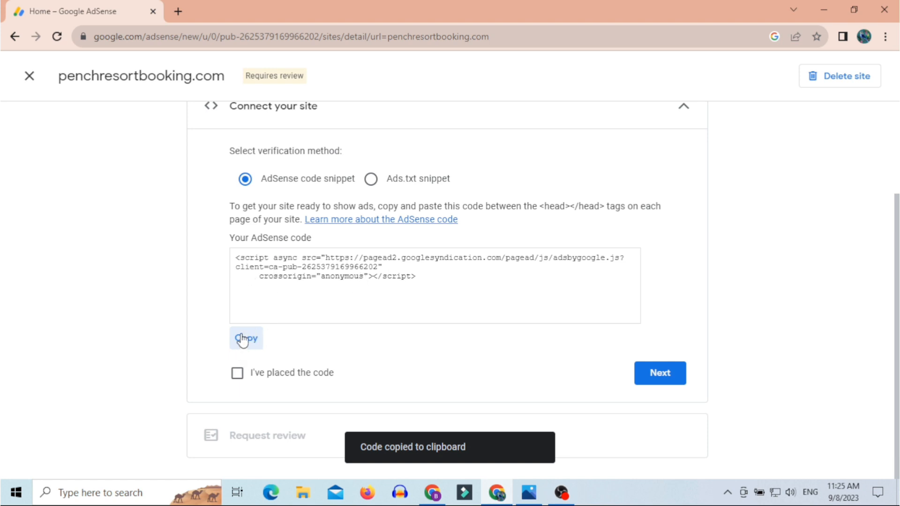
left_click(498, 493)
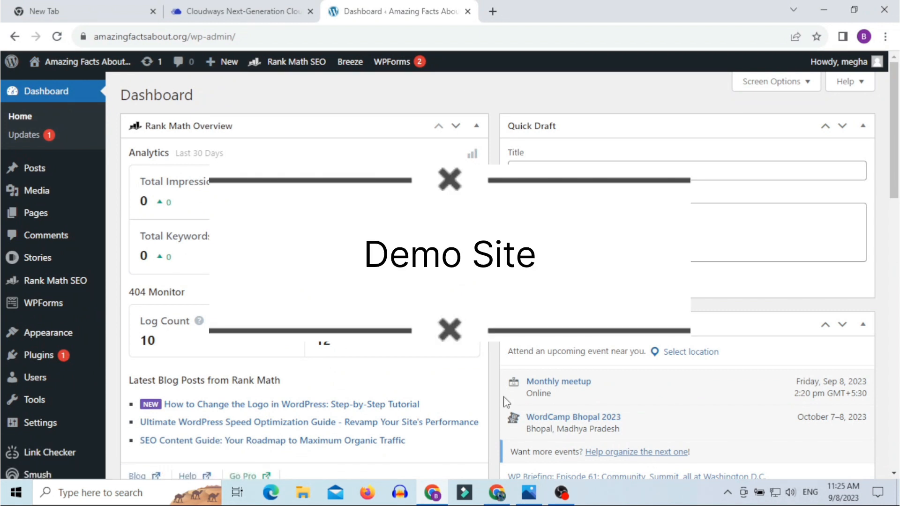
Step: Open the GeneratePress Theme Header (header.php) in the Theme File Editor
mouse_move(42, 334)
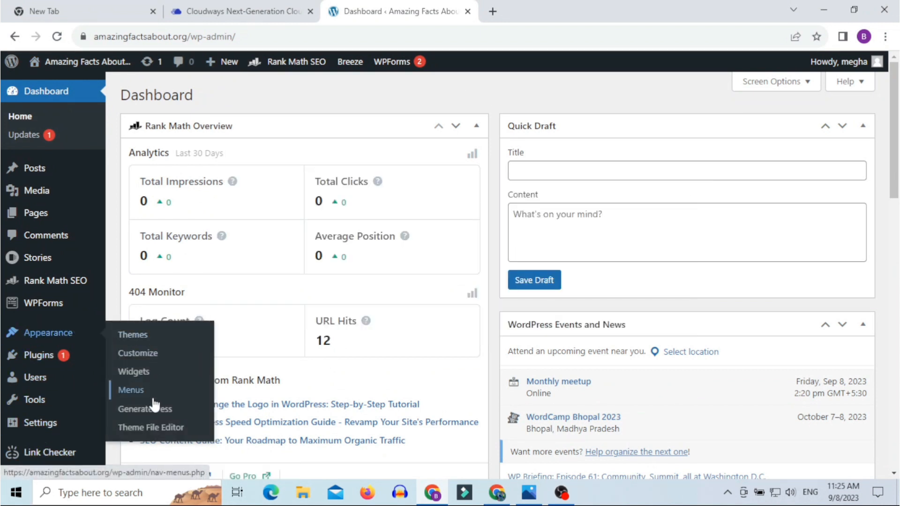
left_click(150, 428)
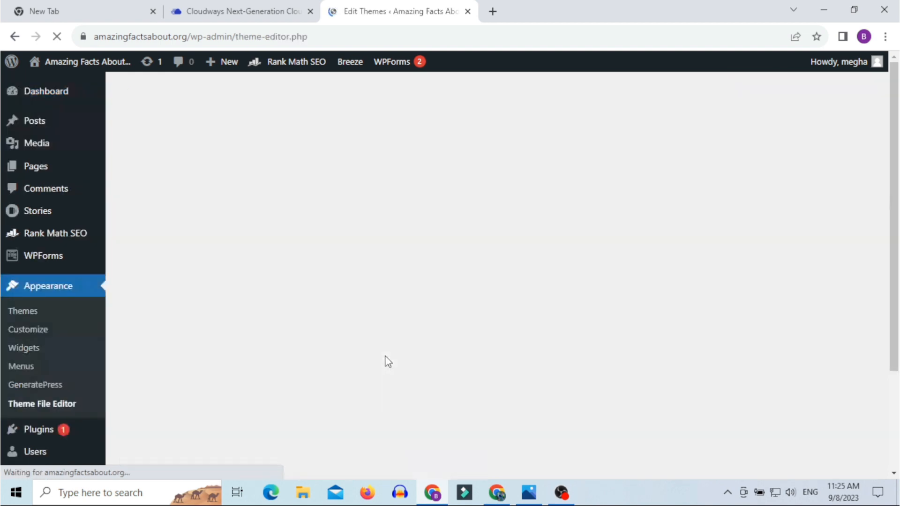
scroll(231, 350, "down", 3)
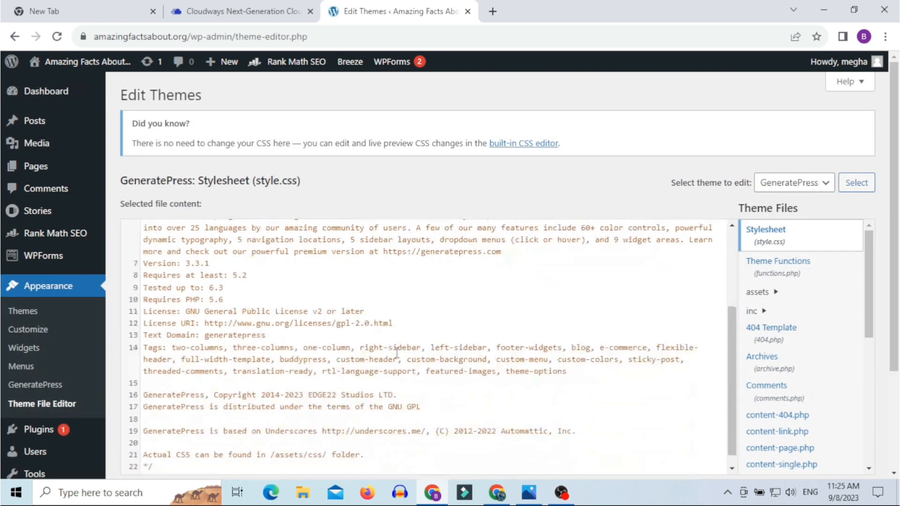
scroll(788, 346, "down", 3)
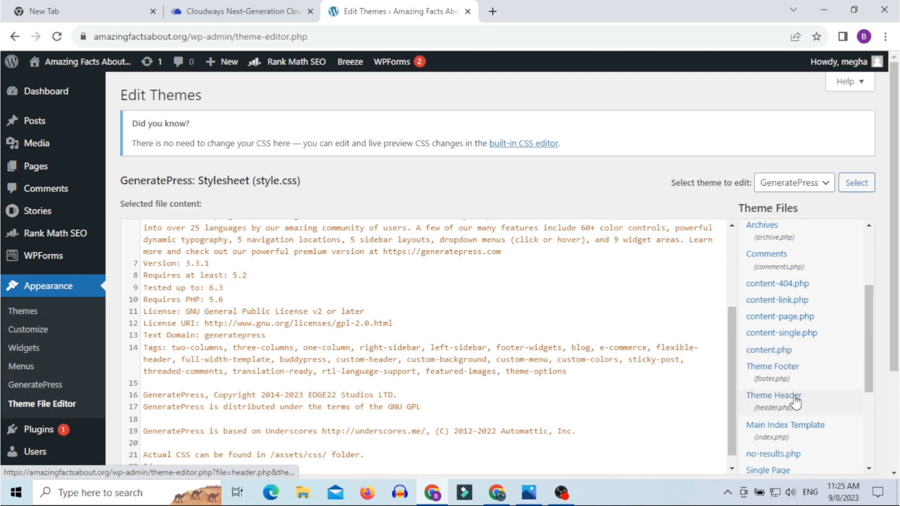
left_click(795, 401)
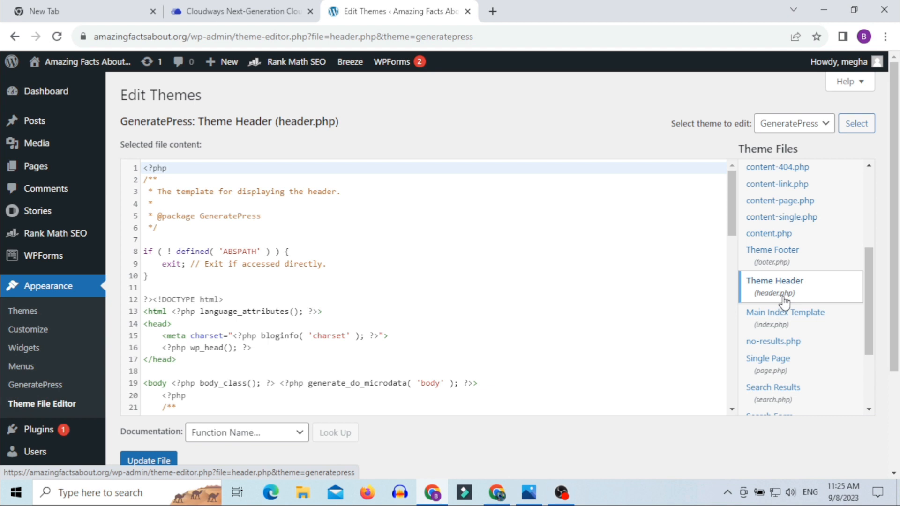
Step: Paste the AdSense script on a new line right after <head> and save with Update File
left_click(144, 327)
left_click_drag(144, 328, 169, 327)
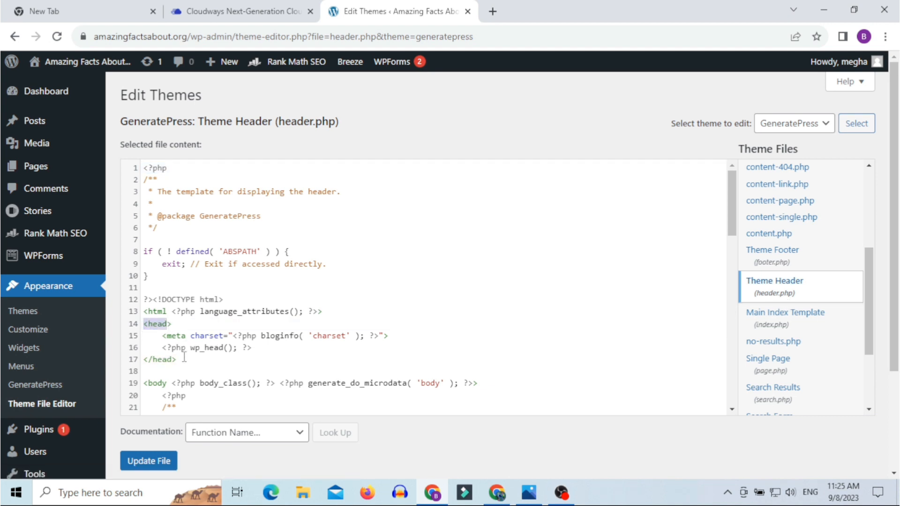
left_click_drag(184, 359, 147, 361)
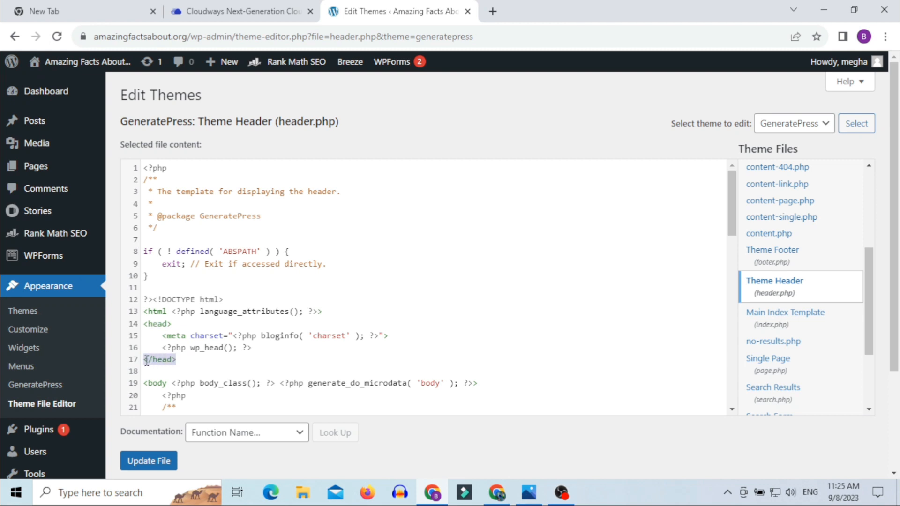
left_click(185, 326)
left_click(179, 359)
left_click(177, 326)
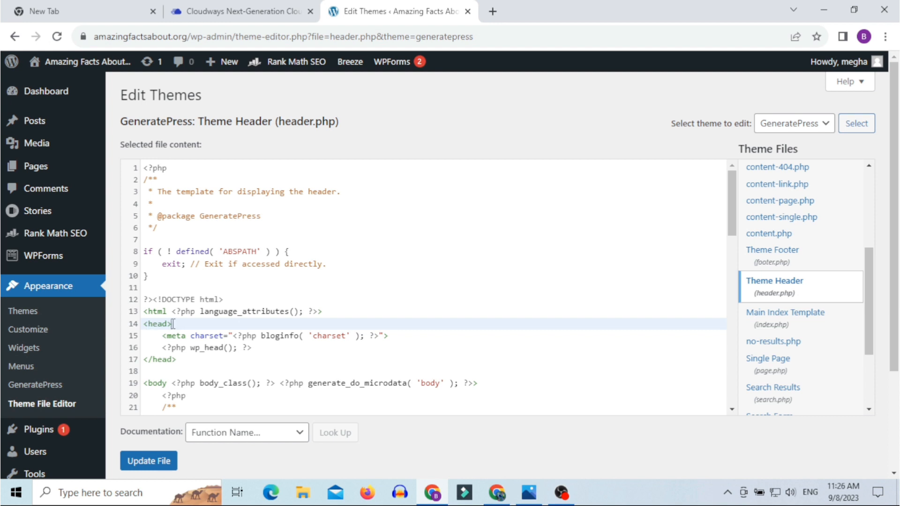
left_click_drag(173, 324, 144, 325)
left_click_drag(177, 359, 144, 360)
left_click(152, 364)
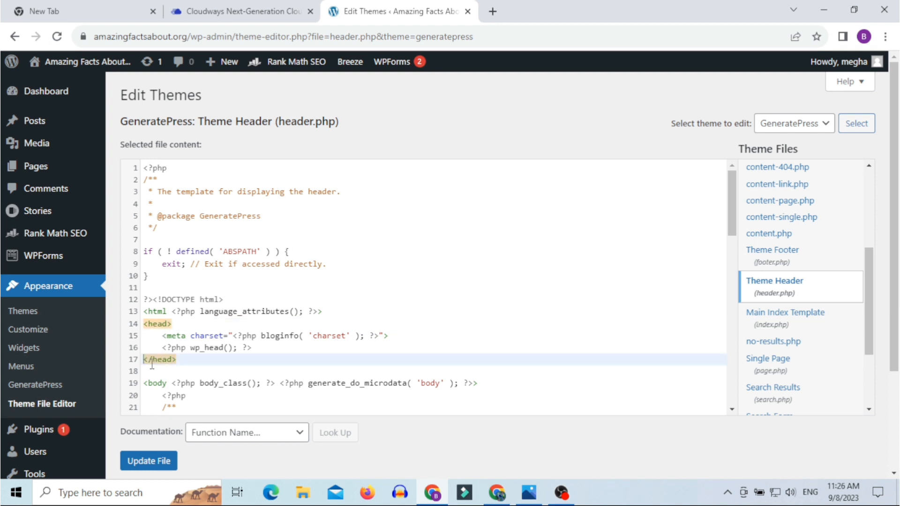
left_click(176, 324)
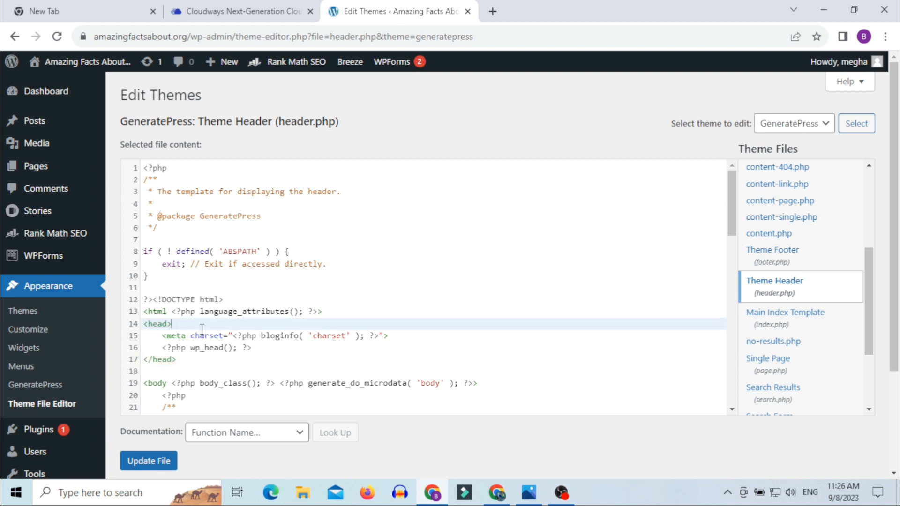
key("Return")
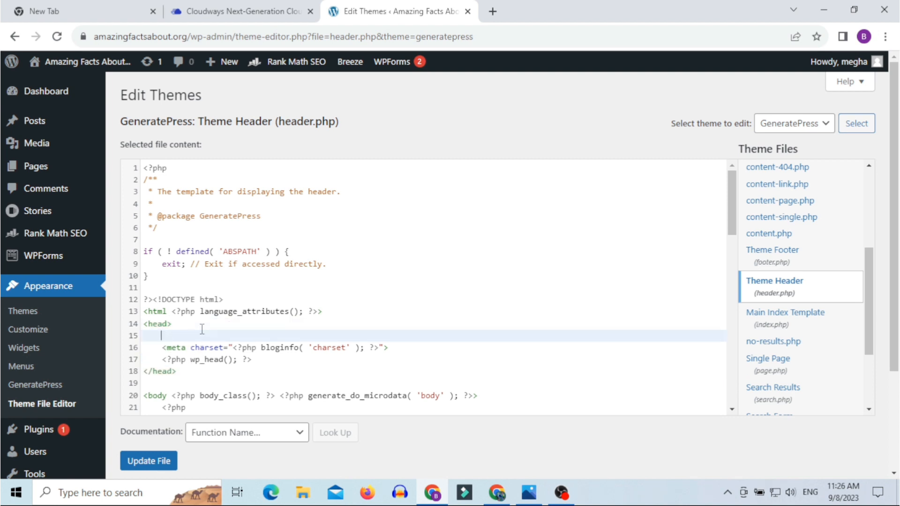
key("ctrl+v")
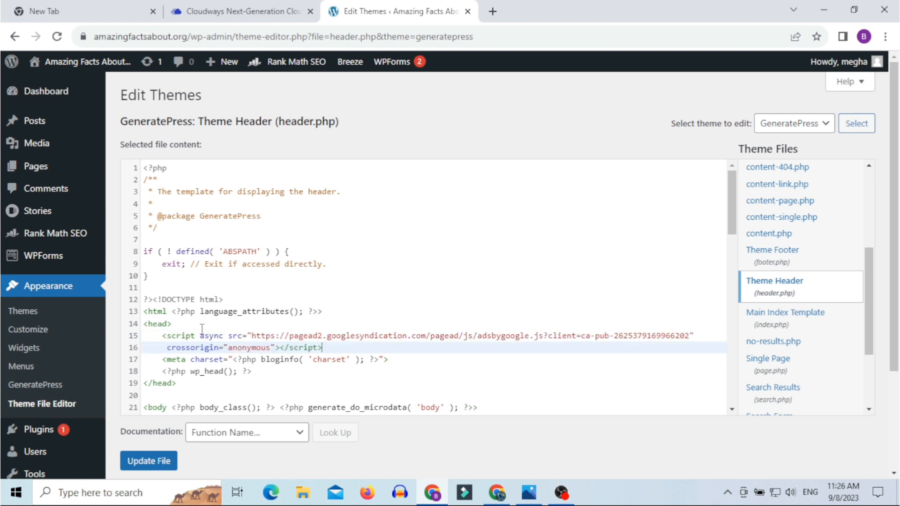
left_click(147, 462)
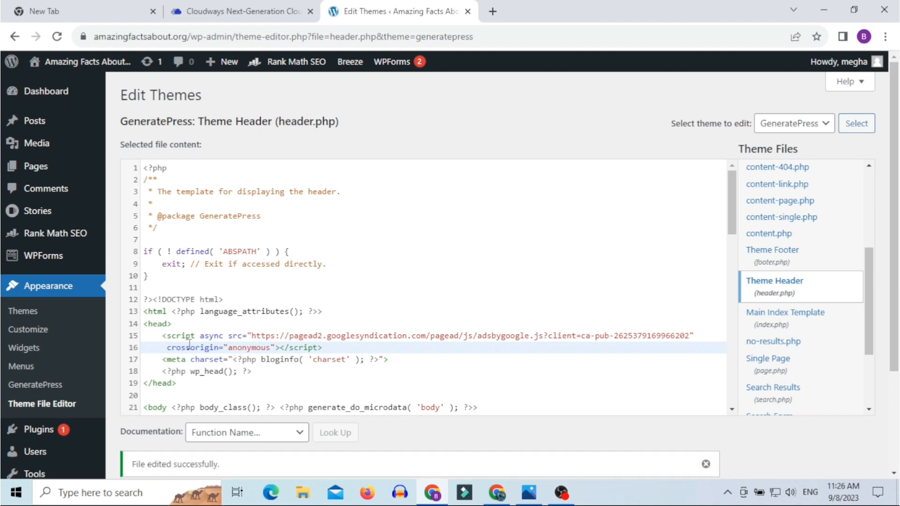
scroll(206, 402, "down", 1)
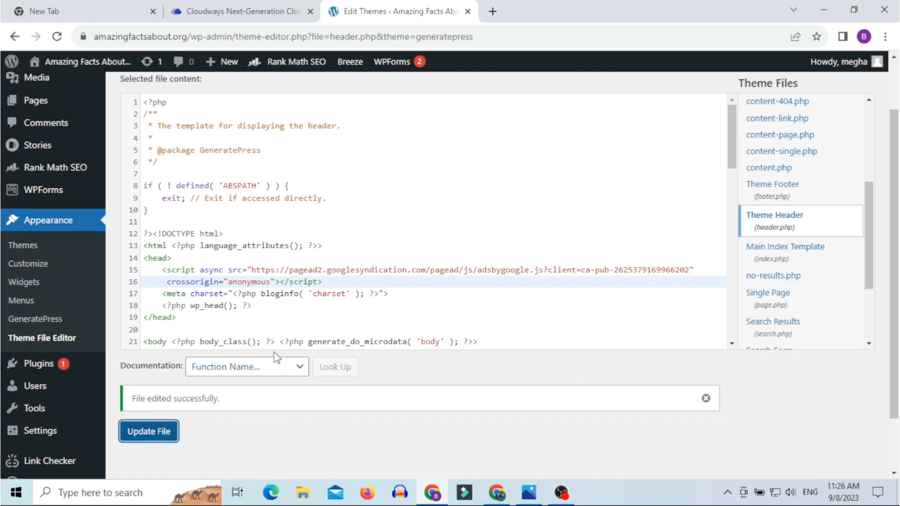
Step: Confirm the code is placed on the site and request review for penchresortbooking.com
left_click(497, 497)
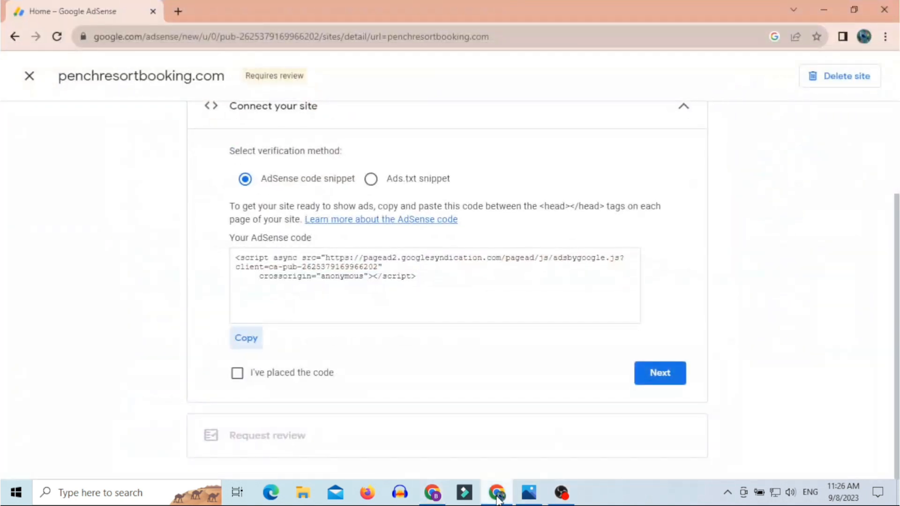
left_click(237, 374)
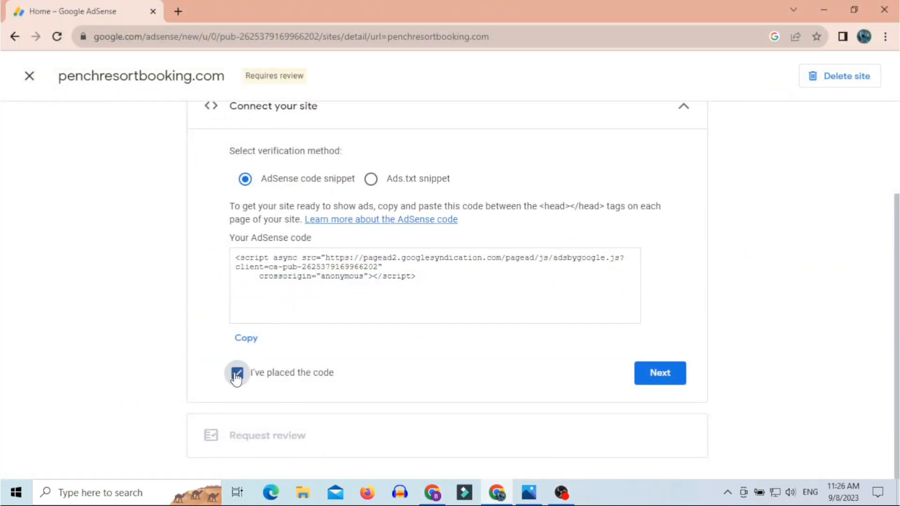
left_click(674, 373)
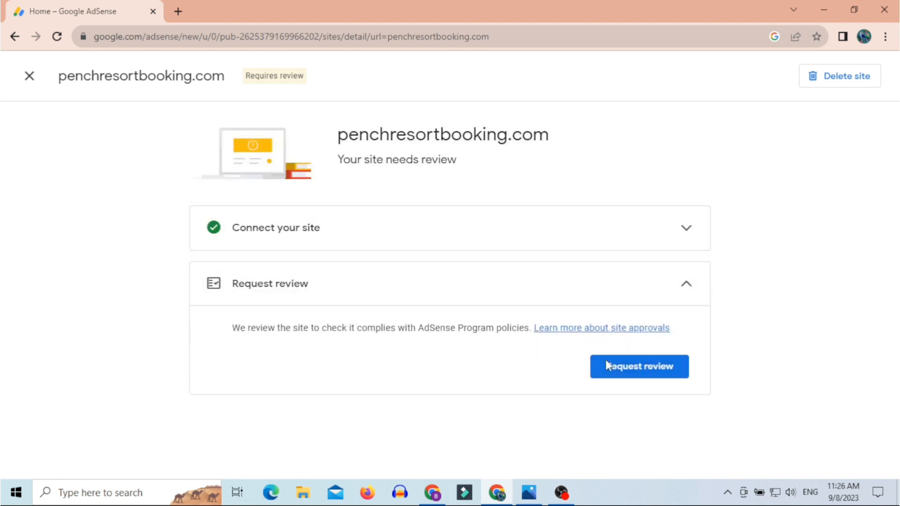
left_click(614, 373)
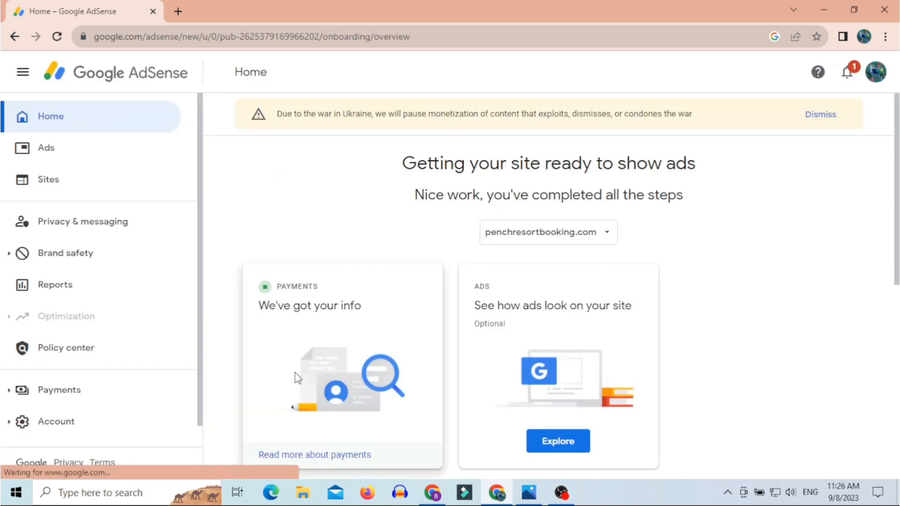
Step: Return to the AdSense Home overview to check all setup steps are completed
scroll(436, 364, "down", 3)
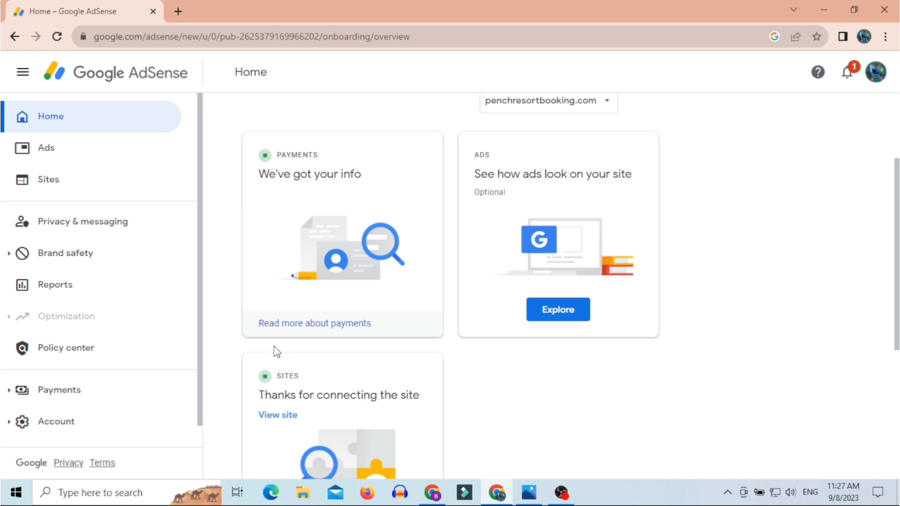
scroll(342, 365, "down", 5)
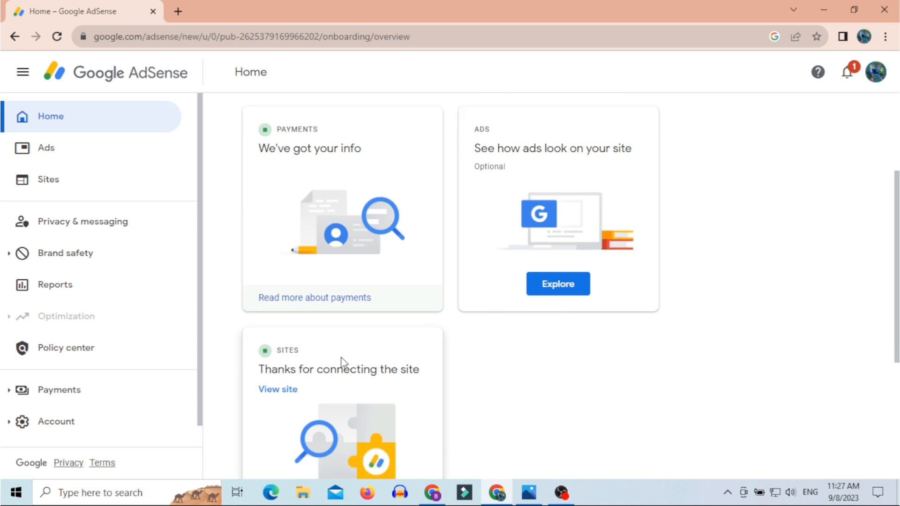
left_click(46, 118)
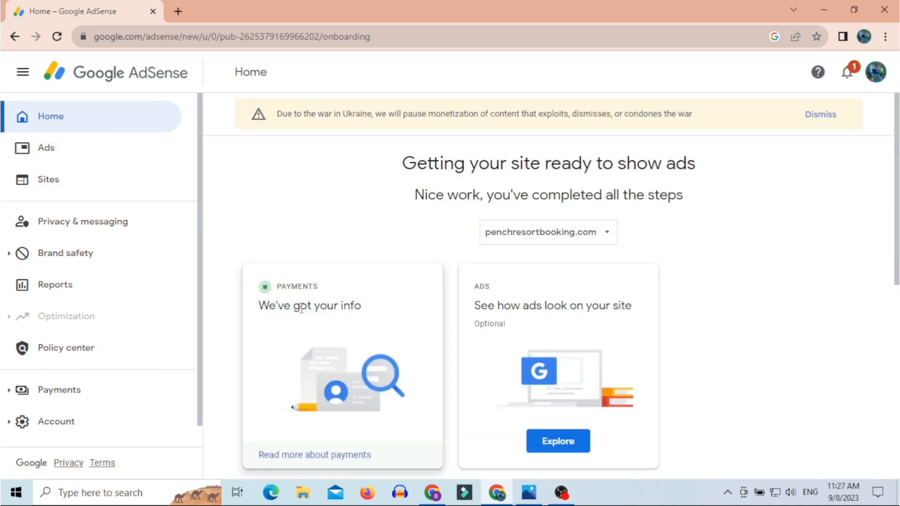
scroll(392, 313, "down", 4)
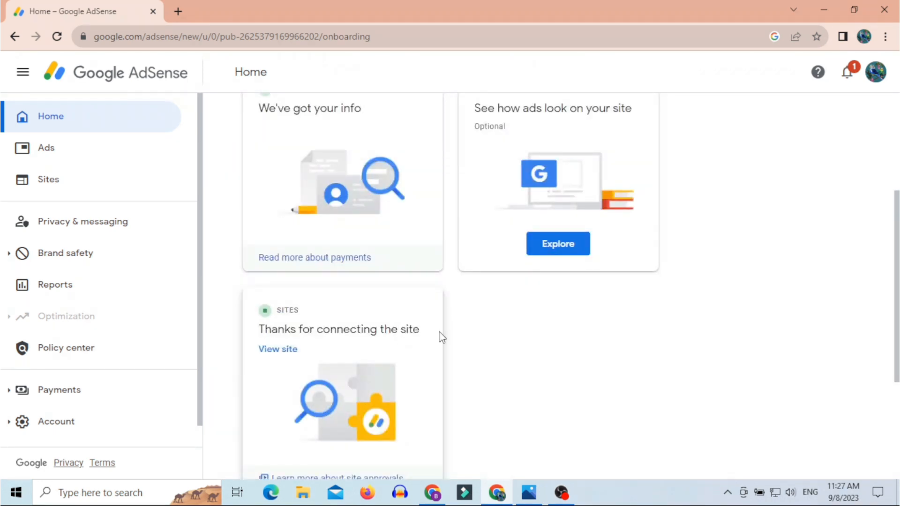
scroll(472, 347, "up", 4)
Step: Open the Ads section and step through the Auto ads introduction to Get Started
left_click(74, 160)
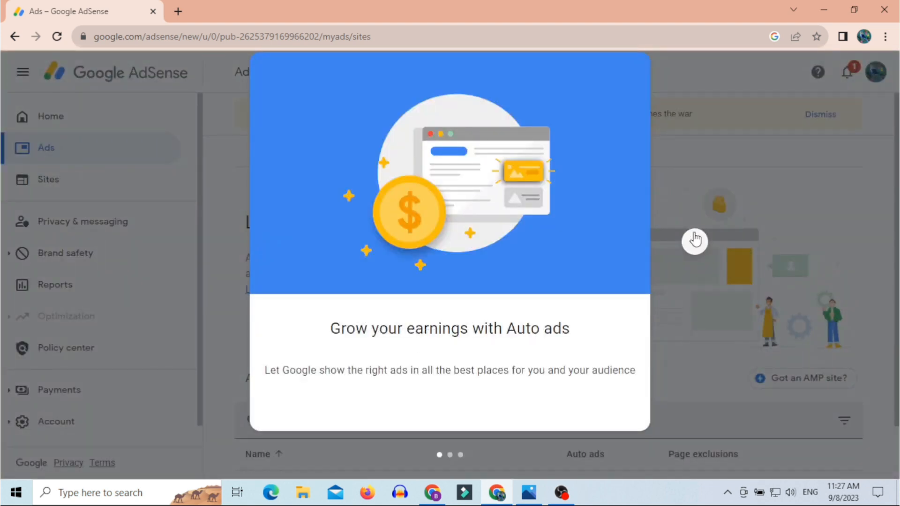
left_click(694, 241)
left_click(694, 241)
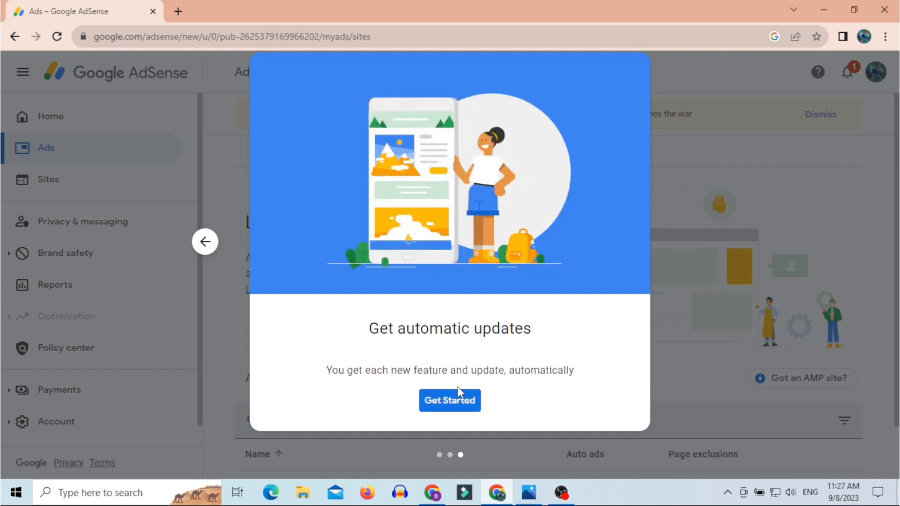
left_click(446, 400)
Step: Open the Sites list to check penchresortbooking.com's approval status
scroll(593, 376, "down", 1)
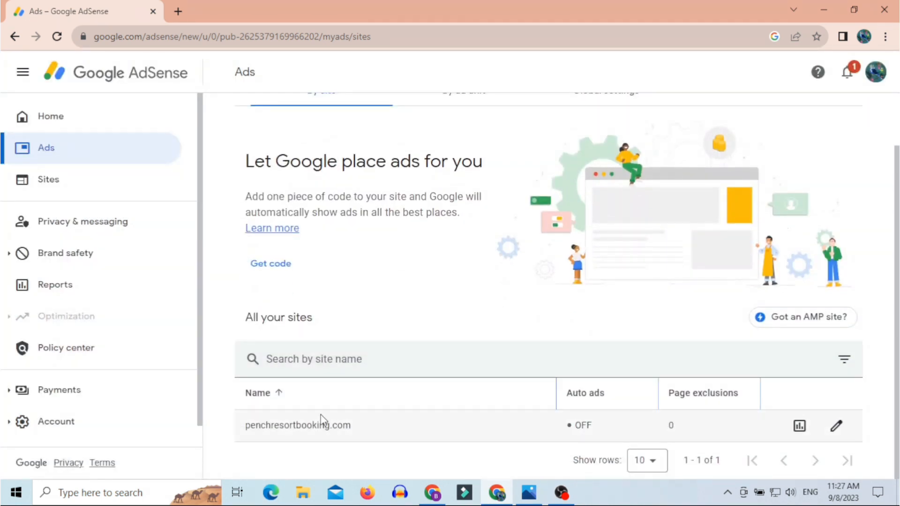
left_click_drag(244, 427, 584, 412)
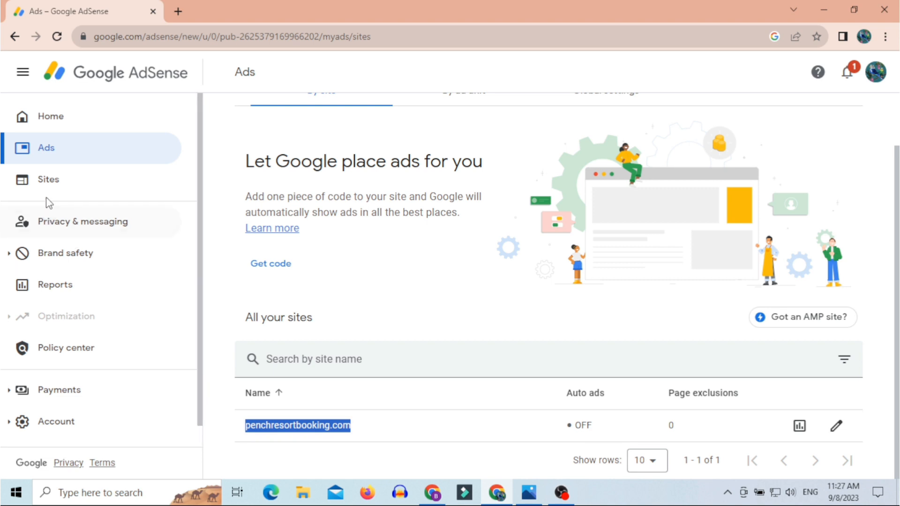
left_click(55, 188)
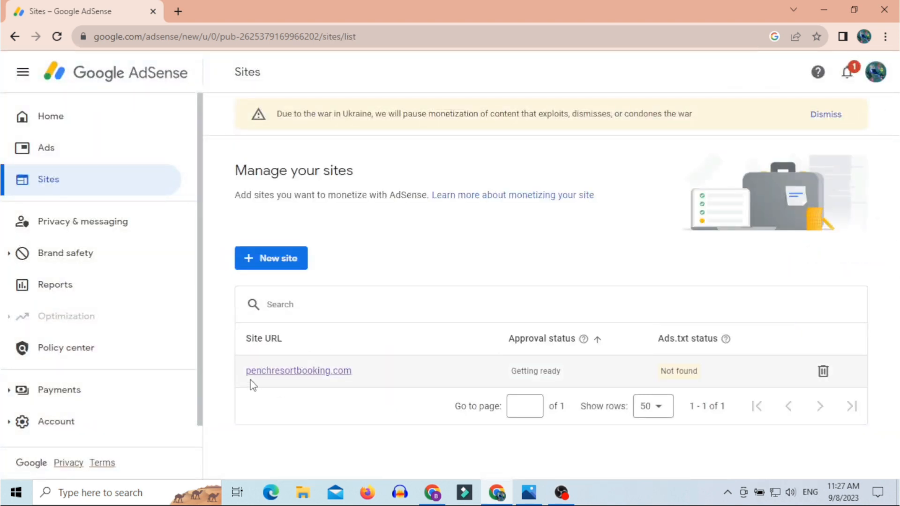
left_click_drag(501, 371, 596, 367)
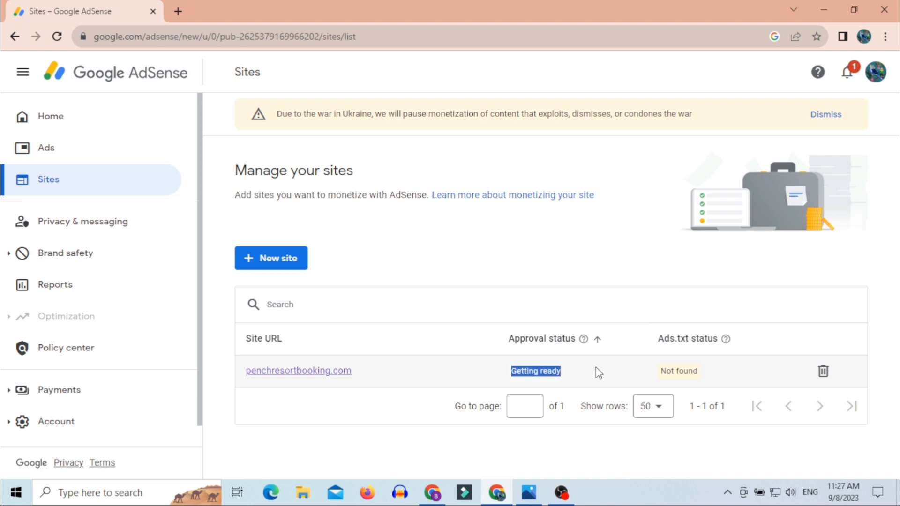
left_click(561, 288)
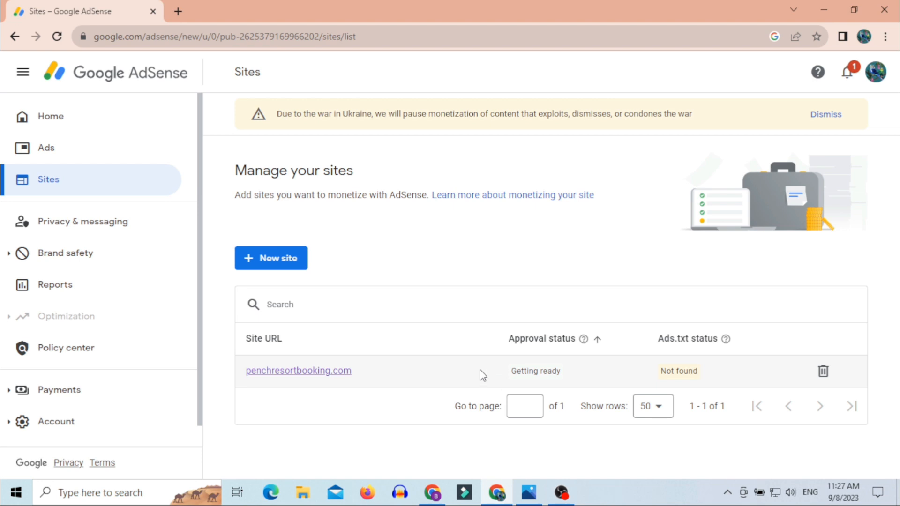
left_click_drag(501, 370, 592, 370)
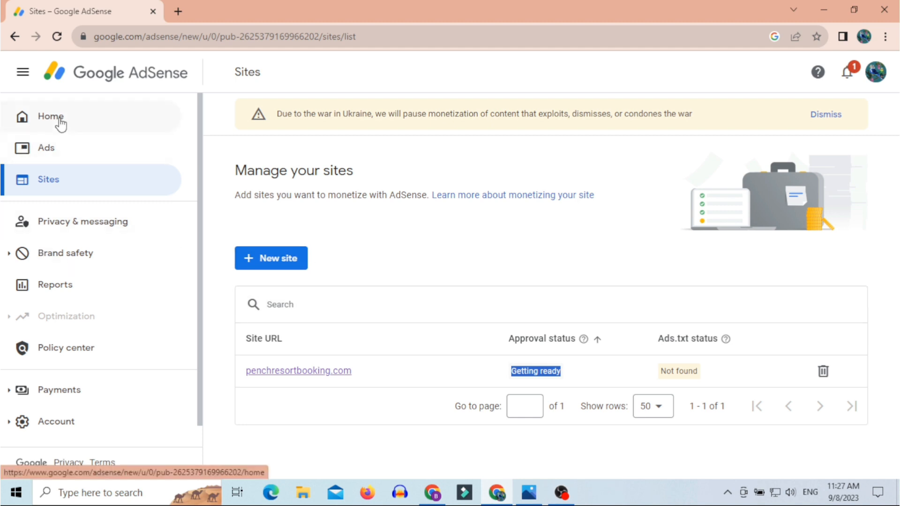
left_click(520, 368)
left_click_drag(507, 367, 586, 371)
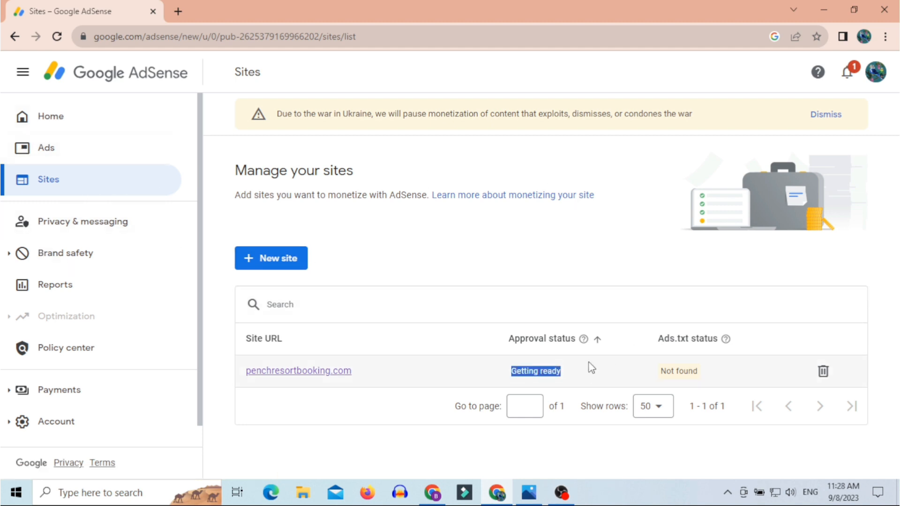